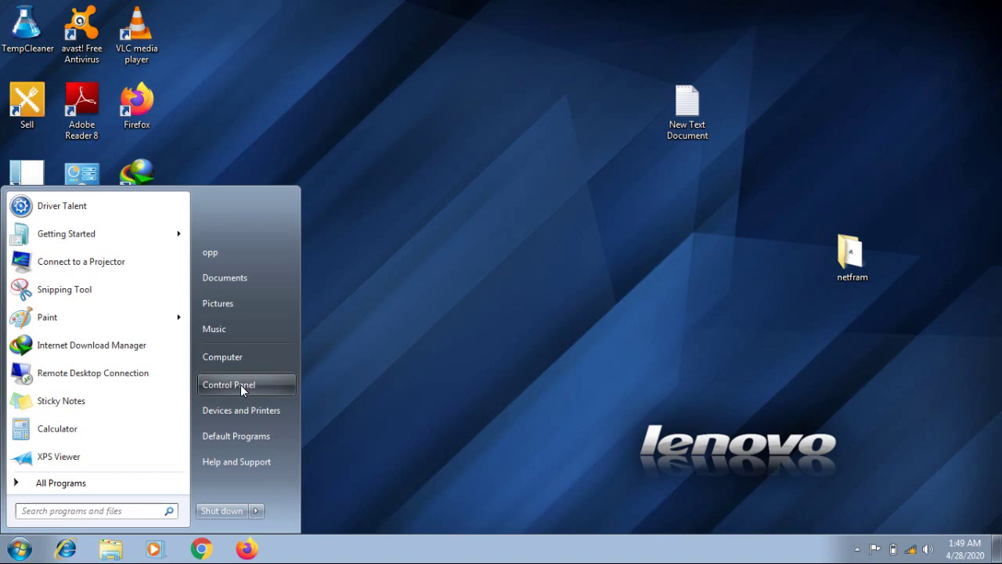
Open the list of installed programs and widen its Name column so the full program names fit
click(241, 385)
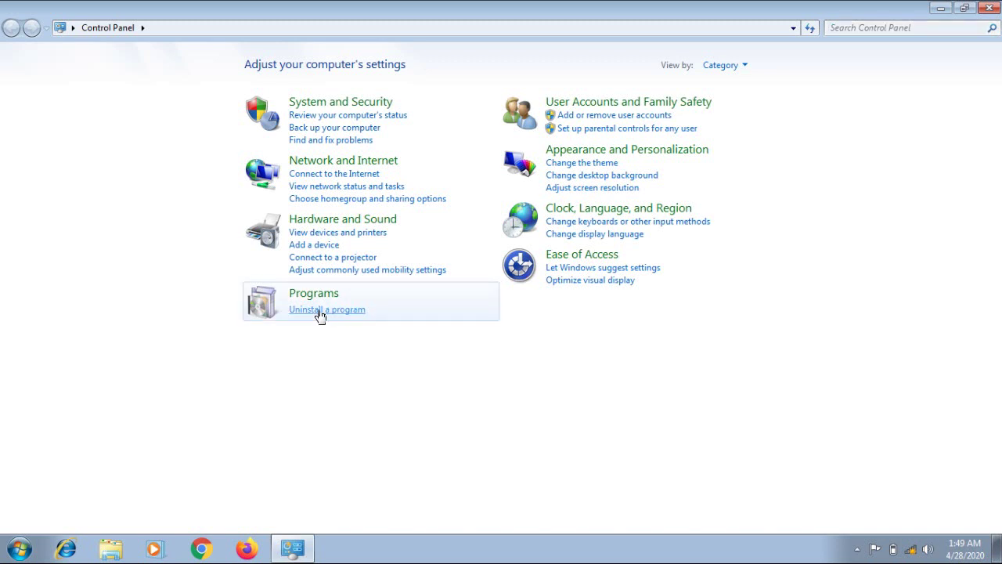
click(321, 310)
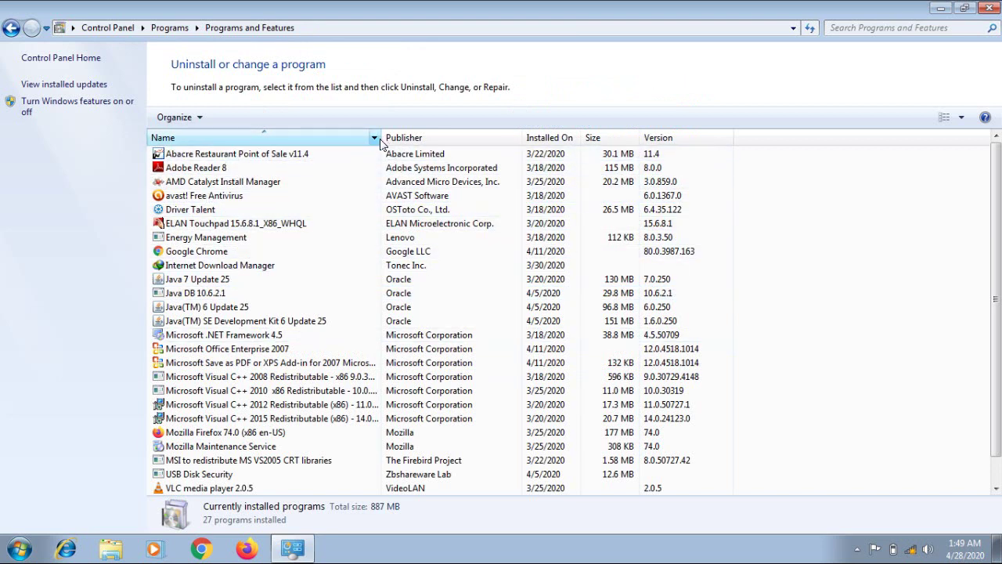
drag(379, 138, 595, 137)
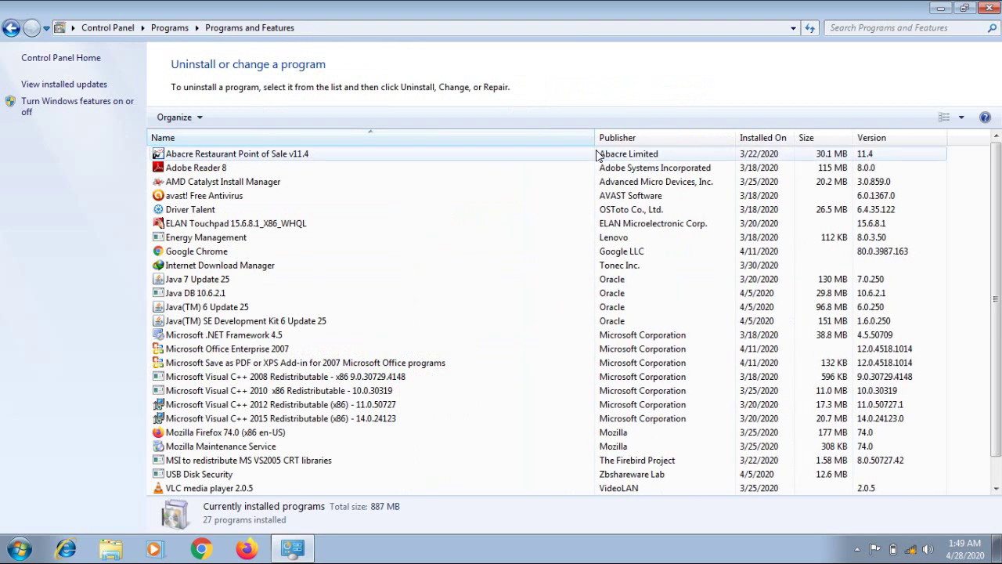
Look through the installed programs for the Microsoft .NET Framework entry, select it to check its version, and close the list
click(227, 362)
key(Down)
key(Down)
key(Down)
key(Down)
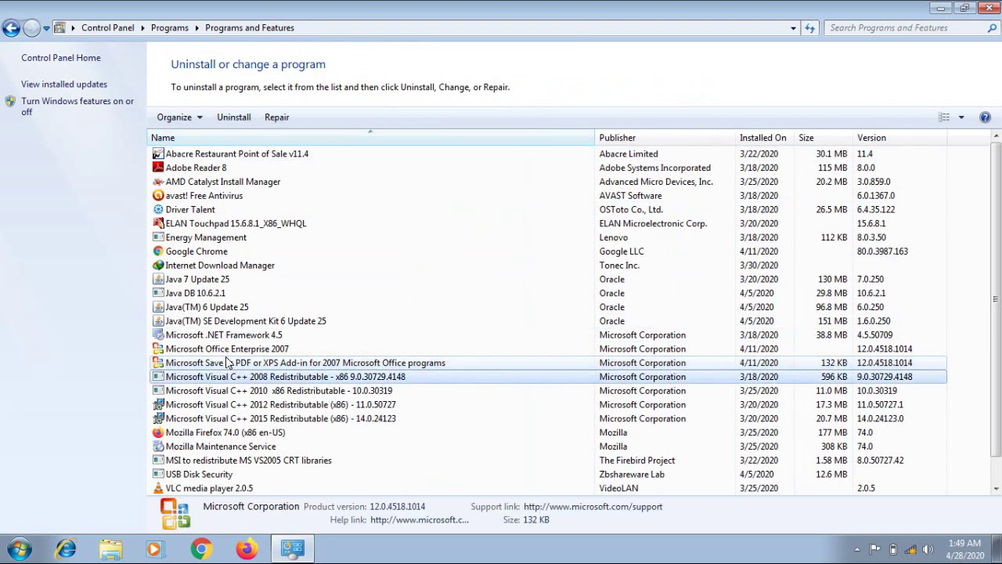
key(Down)
key(Down)
key(Down)
key(Down)
key(Down)
key(Down)
key(Down)
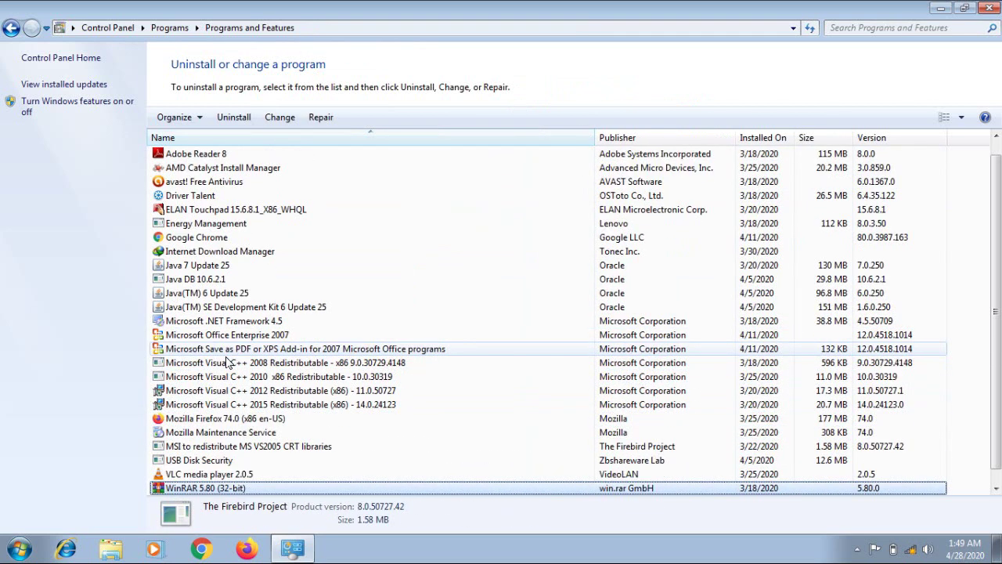
key(Up)
key(Up)
key(Up)
key(Up)
key(Up)
key(Up)
key(Up)
key(Up)
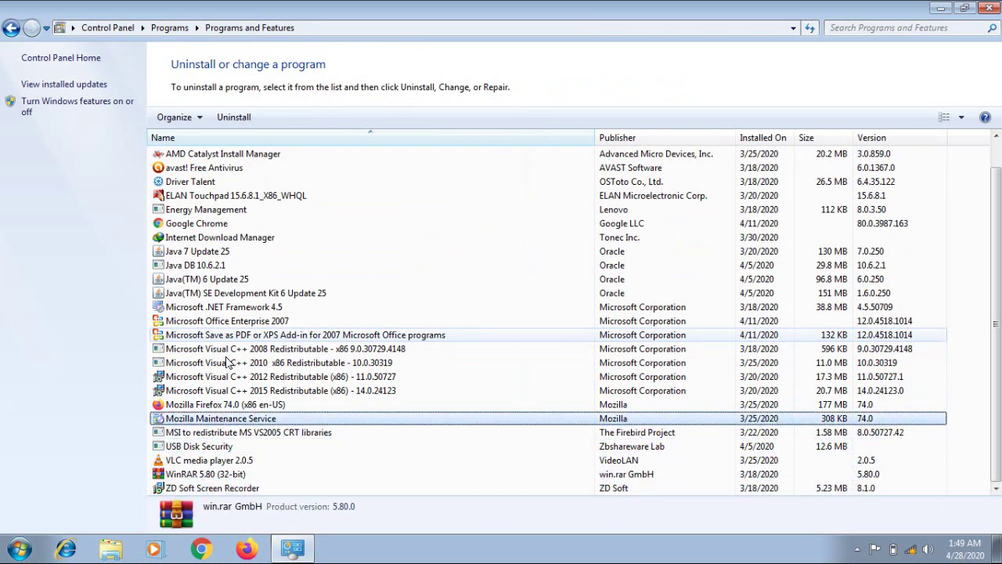
key(Up)
key(Up)
key(Up)
key(Up)
key(Up)
key(Up)
key(Up)
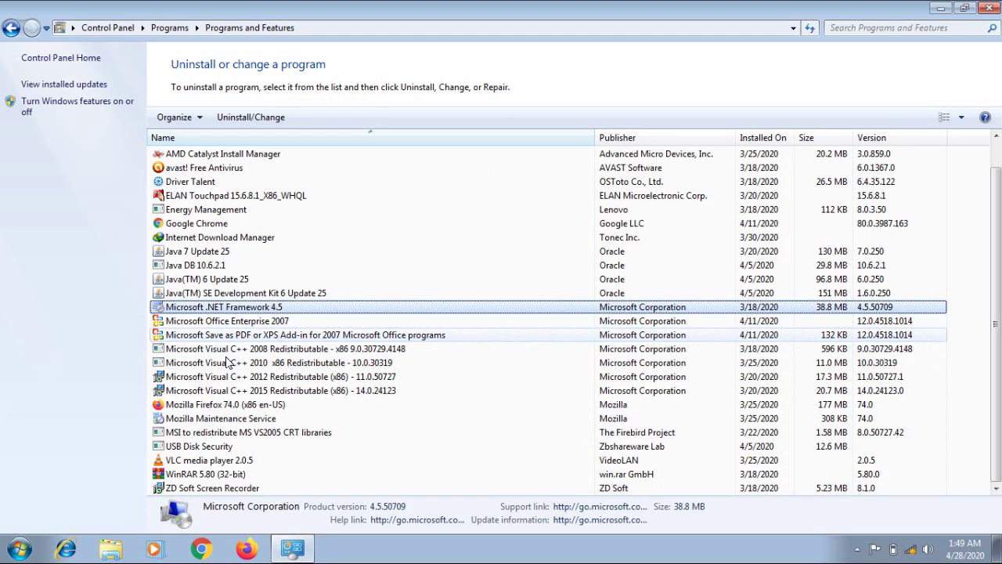
key(Up)
key(Up)
key(Up)
key(Up)
key(Up)
key(Up)
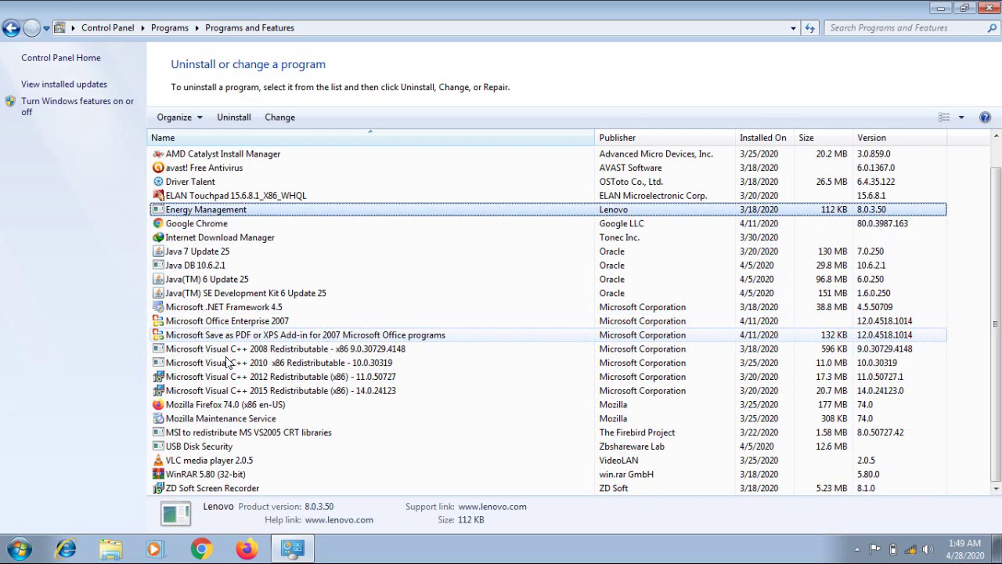
key(Down)
key(Down)
key(Down)
key(Down)
key(Down)
key(Down)
key(Down)
key(Down)
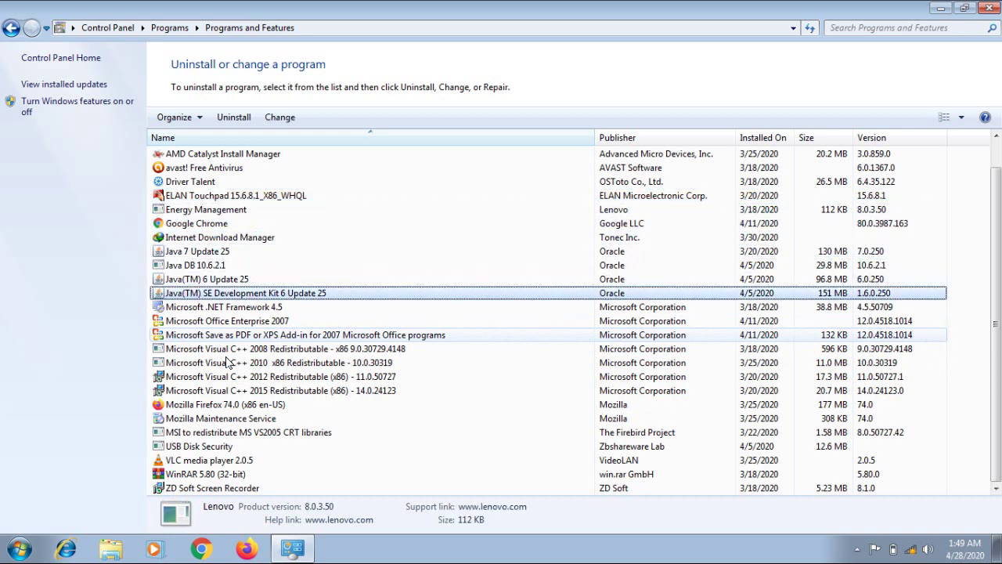
key(Up)
key(Up)
key(Up)
key(Up)
key(Up)
key(Up)
key(Up)
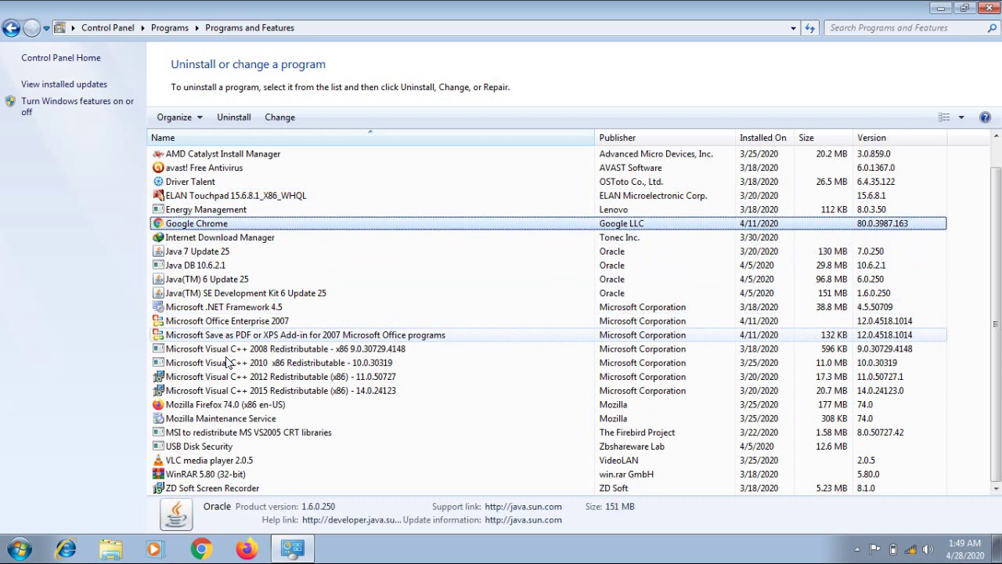
click(266, 307)
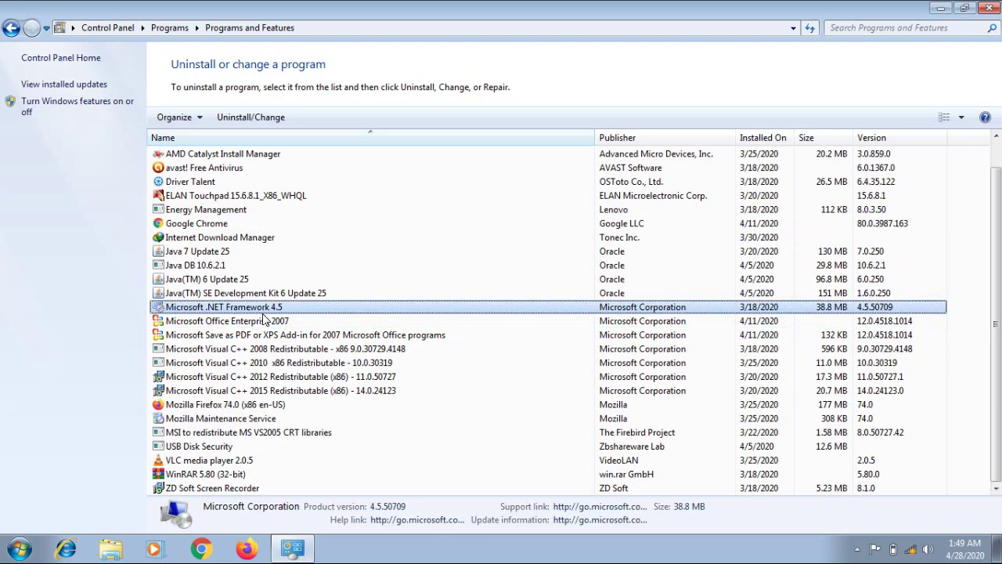
click(989, 7)
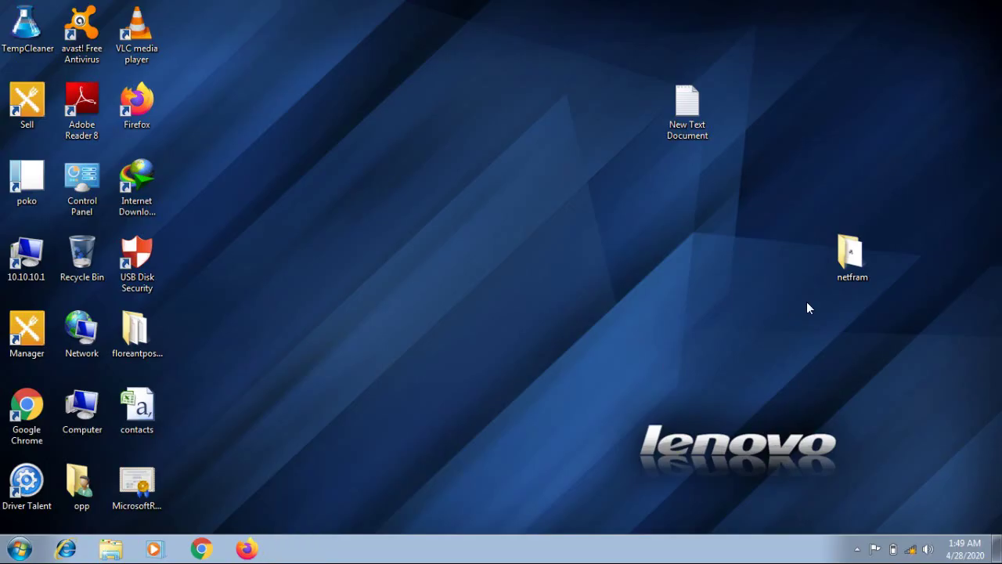
Run the NDP462-KB3151800-x86-x64-AllOS-ENU installer from the netfram folder, accept the license terms and try to install .NET Framework 4.6.2
double_click(850, 252)
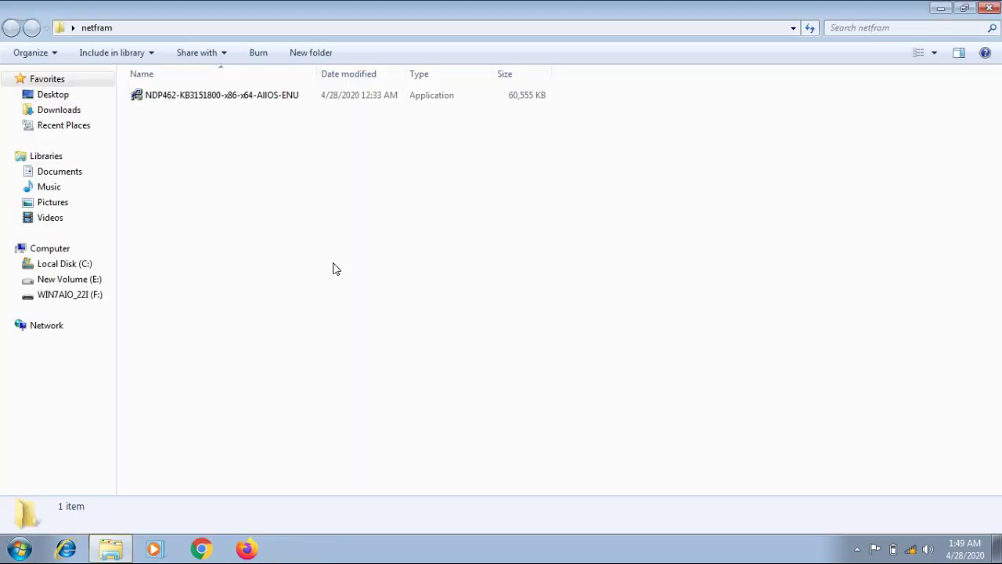
double_click(176, 99)
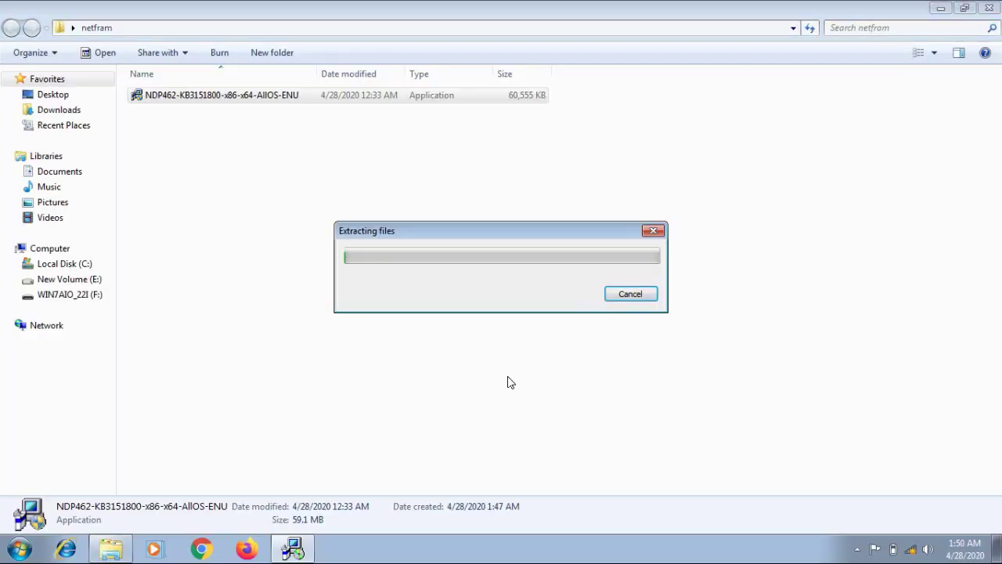
click(990, 8)
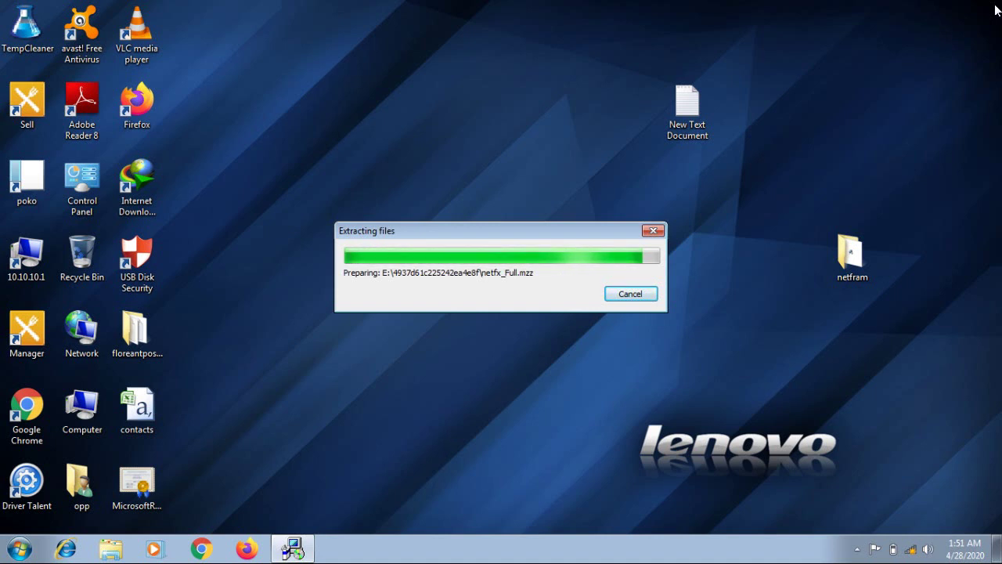
right_click(878, 67)
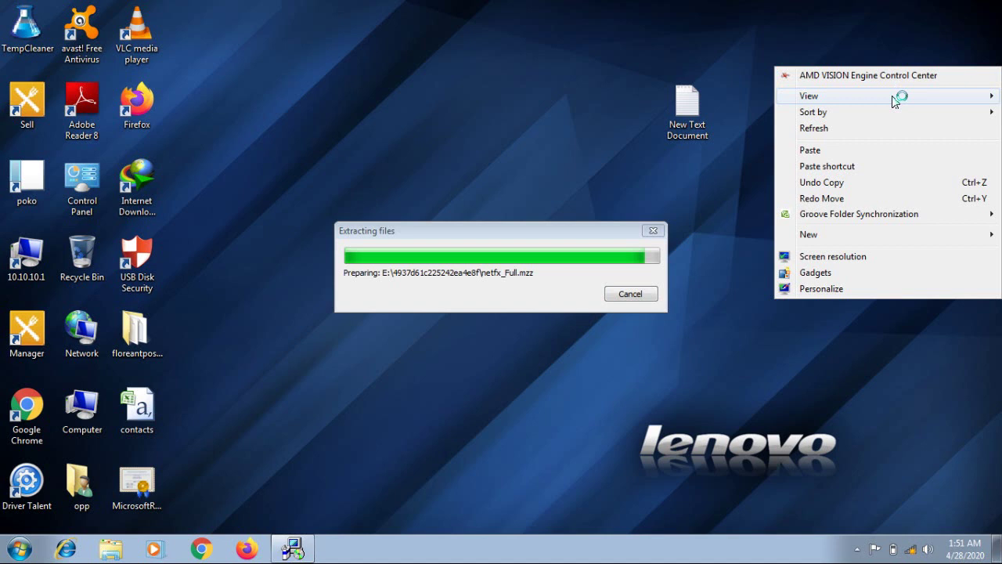
click(839, 126)
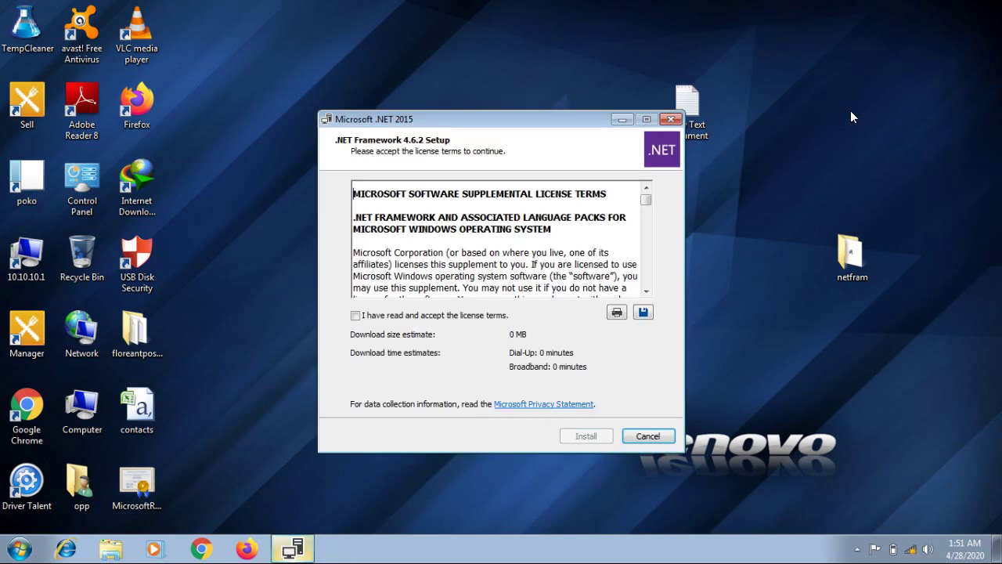
click(429, 316)
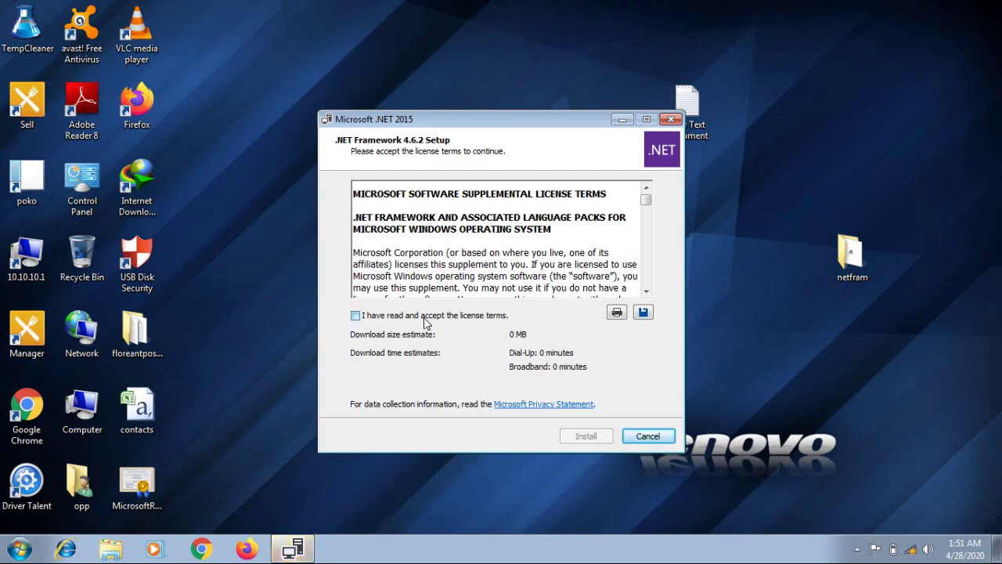
click(599, 439)
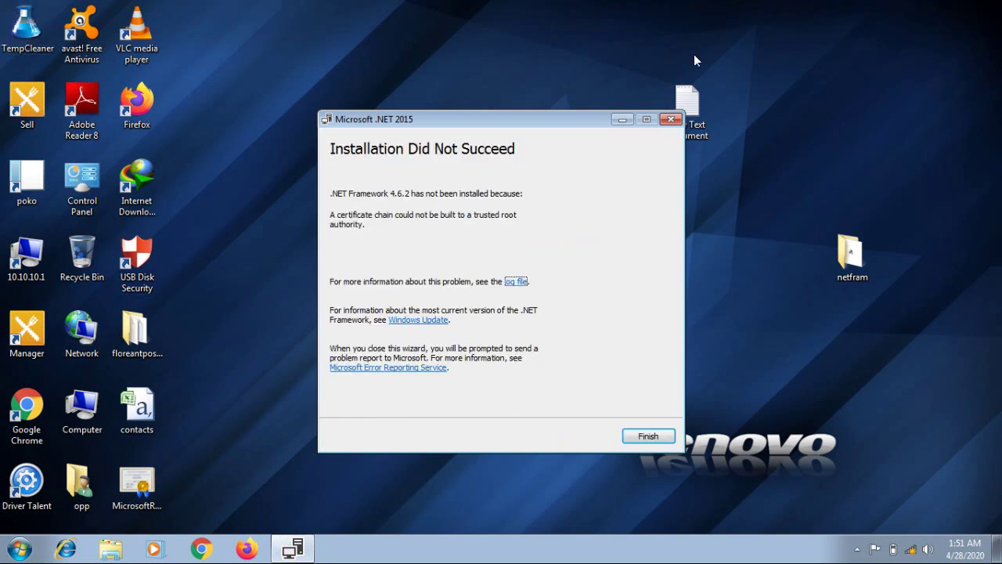
Move the TempCleaner and MicrosoftRootCertificateAuthority2011 desktop icons to the free area around the netfram folder
drag(899, 115, 901, 107)
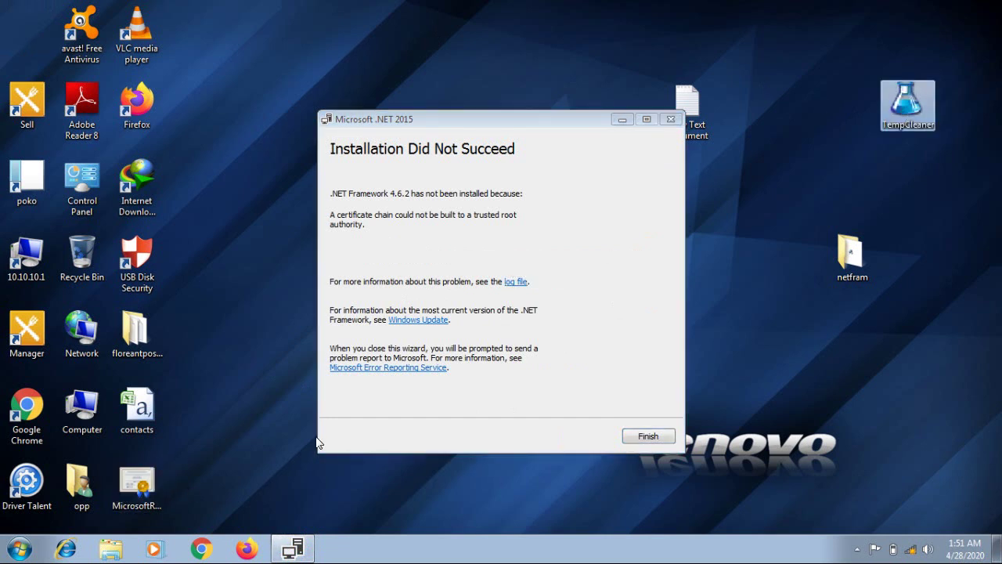
drag(137, 479, 965, 348)
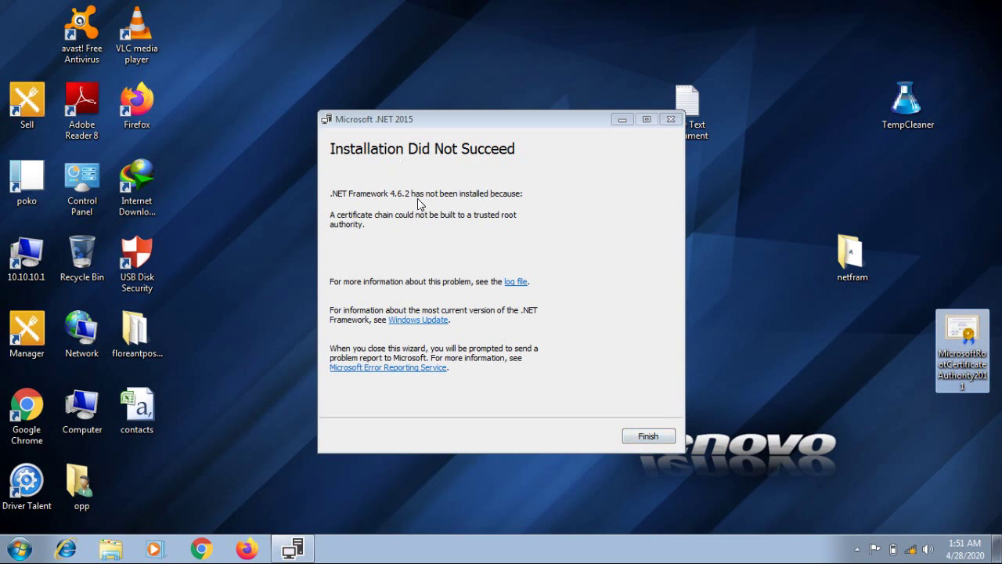
Close the .NET Framework 4.6.2 setup without checking online for a solution, and refresh the desktop
click(648, 435)
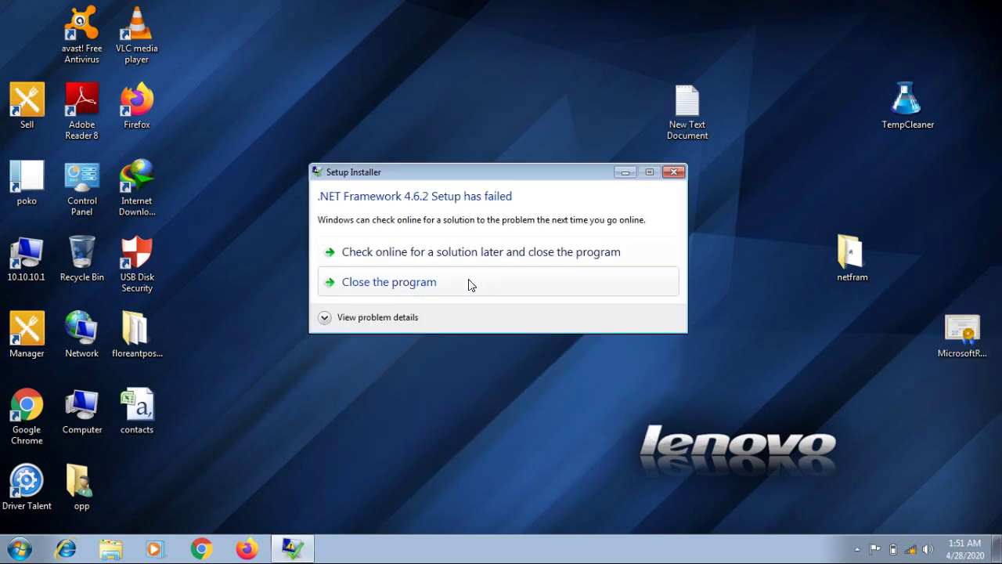
click(469, 281)
right_click(642, 236)
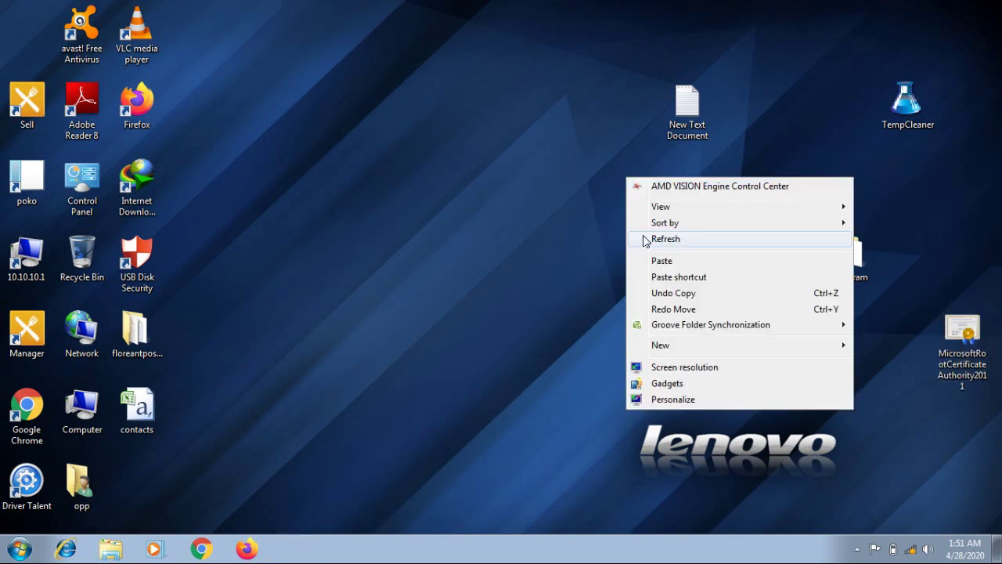
click(644, 238)
Run TempCleaner to delete the temporary files, empty the Recycle Bin as well, and refresh the desktop
double_click(908, 101)
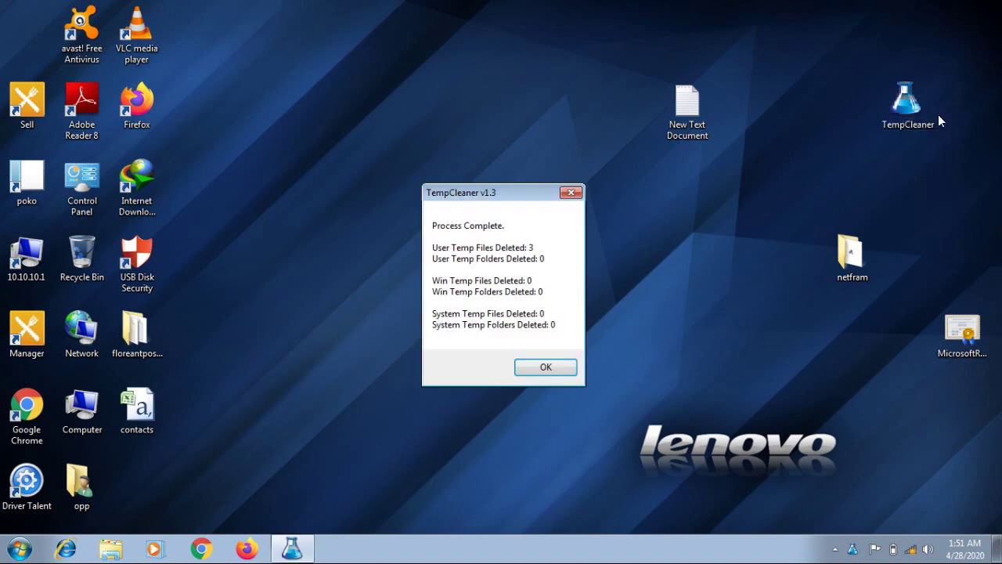
click(523, 369)
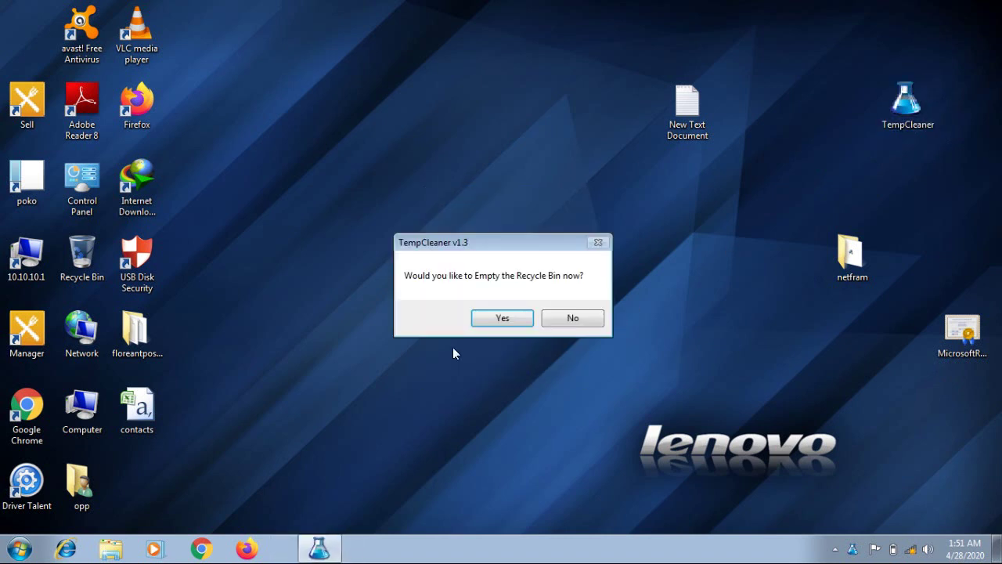
click(487, 322)
right_click(621, 271)
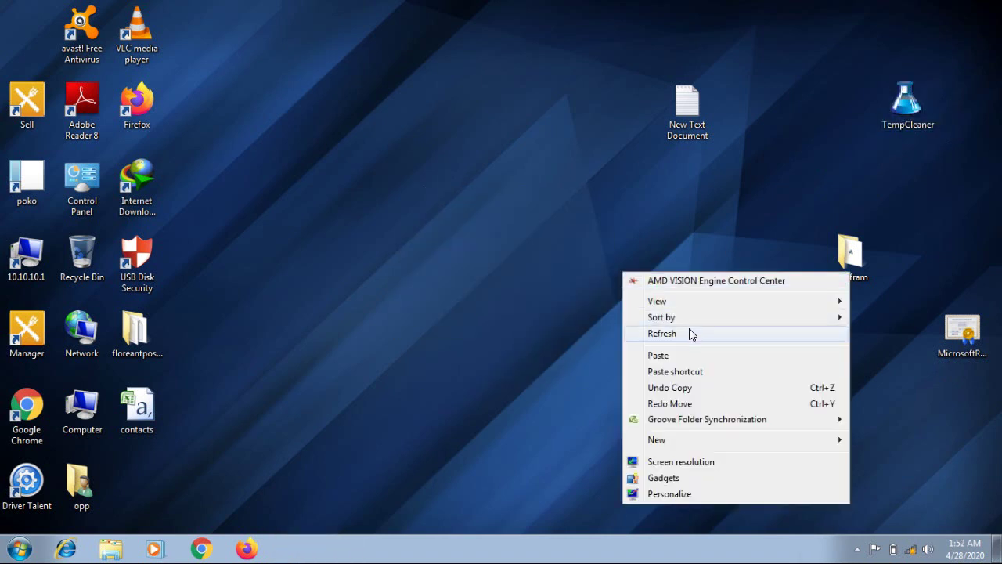
click(688, 328)
Place the MicrosoftRootCertificateAuthority2011 file beside the netfram folder, open it and start the certificate import up to the store selection
drag(951, 351, 725, 296)
double_click(725, 296)
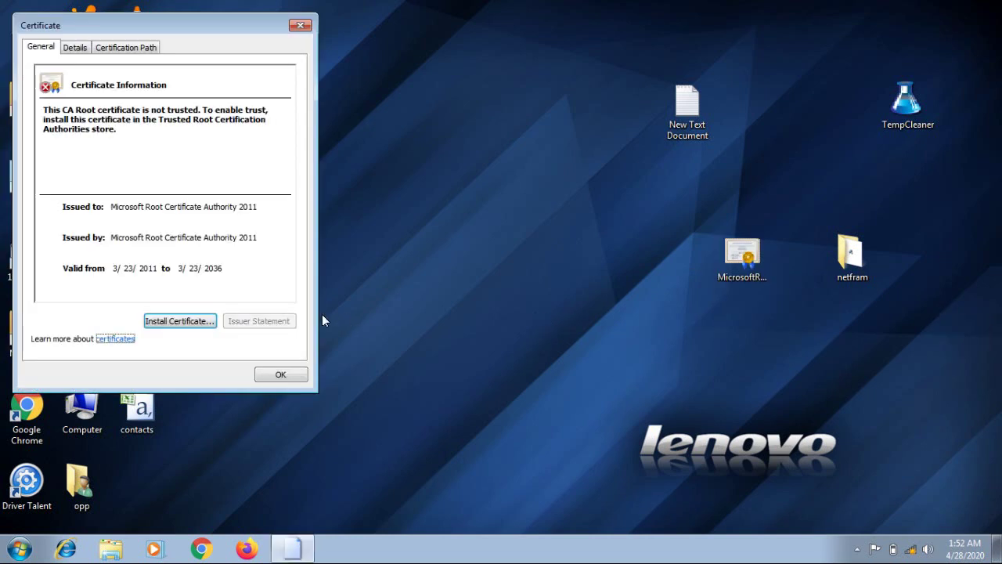
click(180, 323)
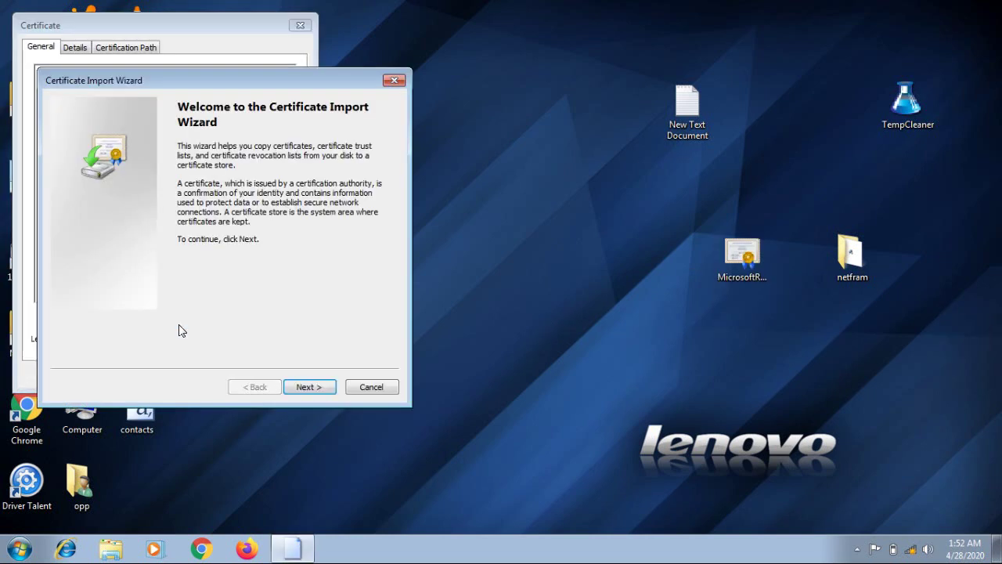
click(324, 385)
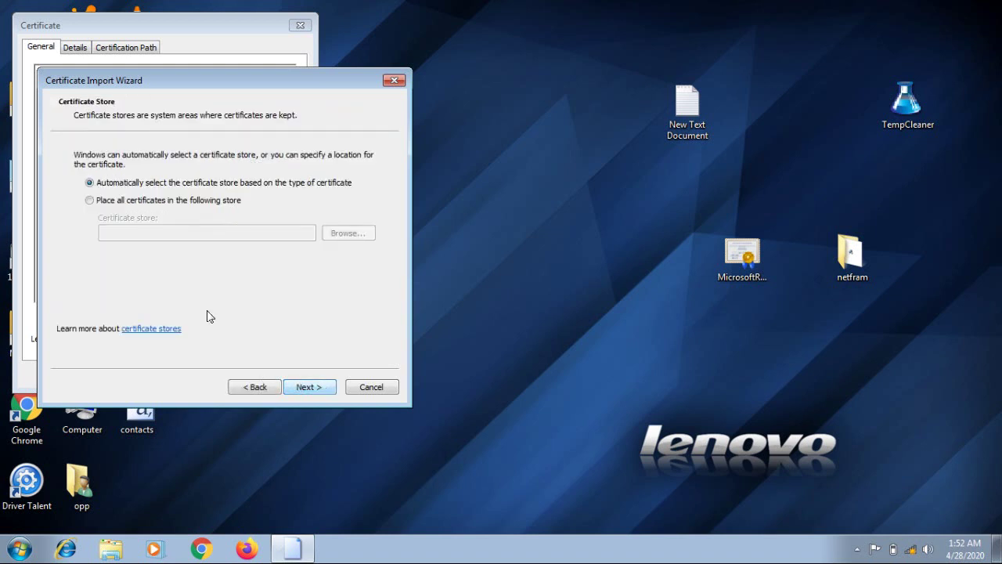
Choose to place all certificates in the Trusted Root Certification Authorities store and proceed to the import summary
click(166, 202)
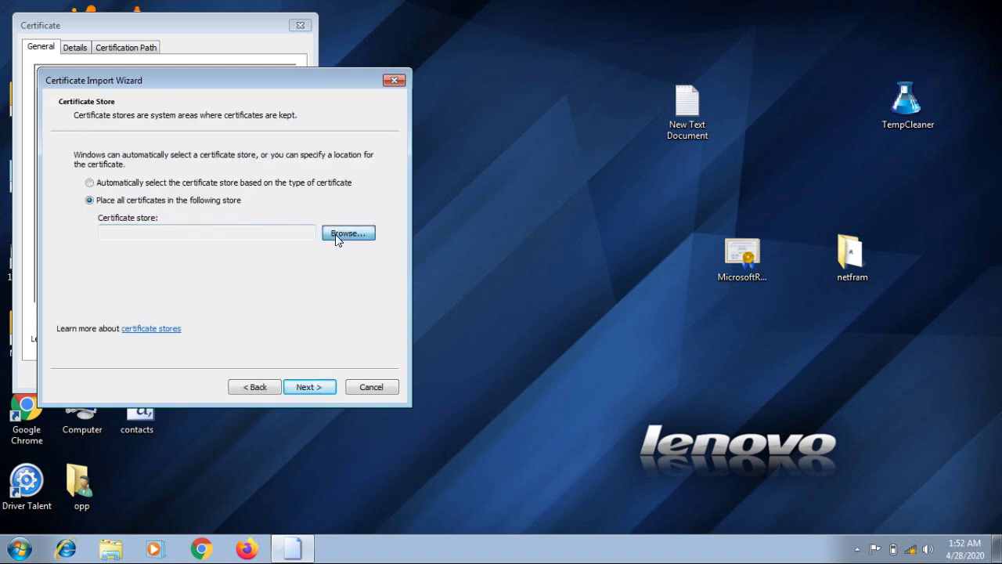
click(337, 237)
click(139, 168)
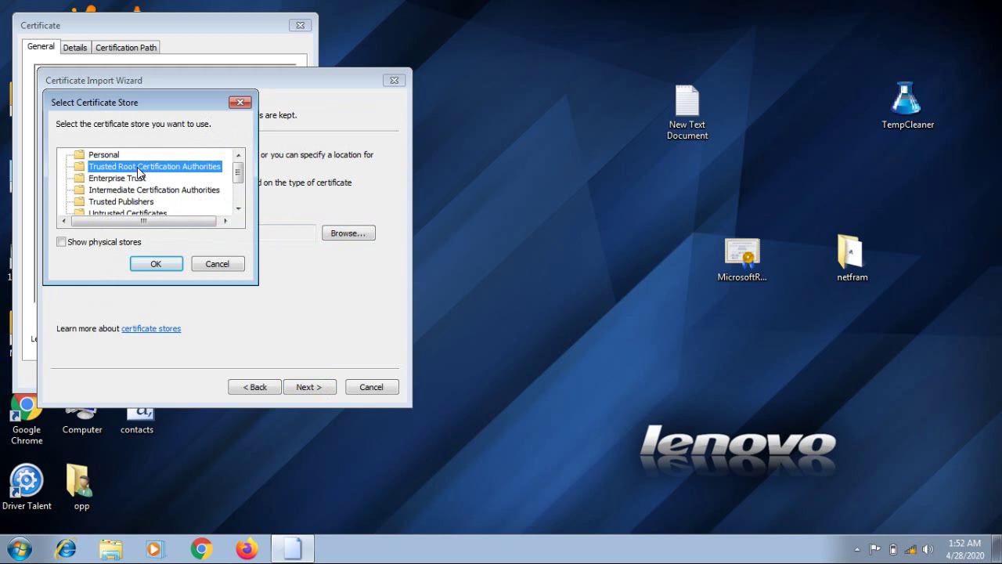
click(163, 264)
click(314, 385)
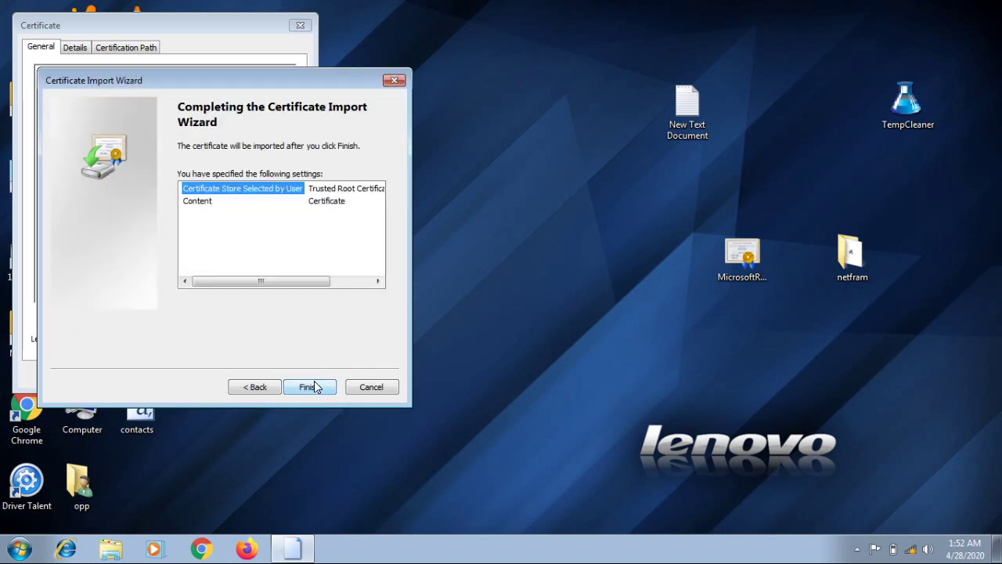
Finish importing the certificate, agree to install Microsoft Root Certificate Authority 2011 despite the security warning, and close the certificate
click(314, 386)
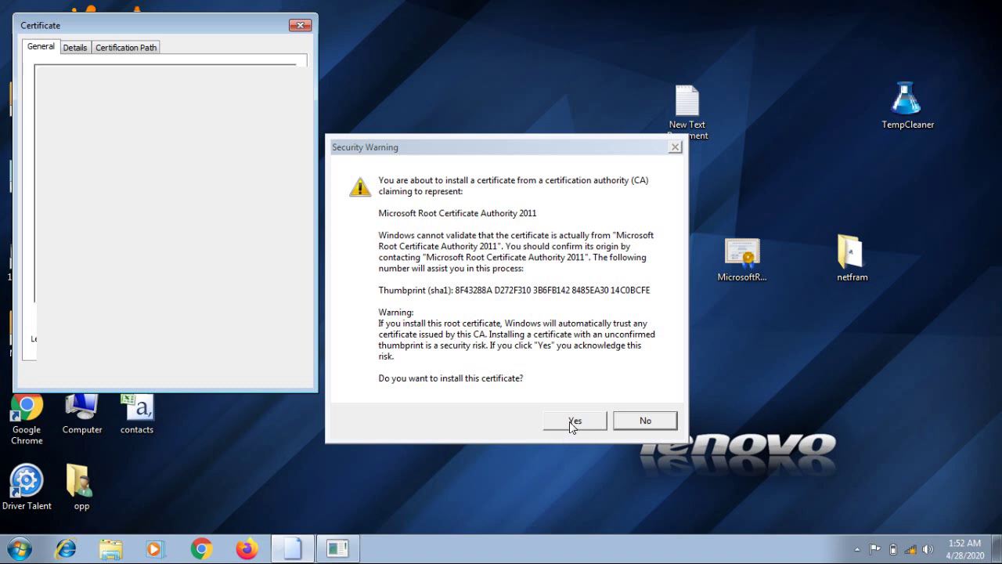
click(573, 423)
click(558, 328)
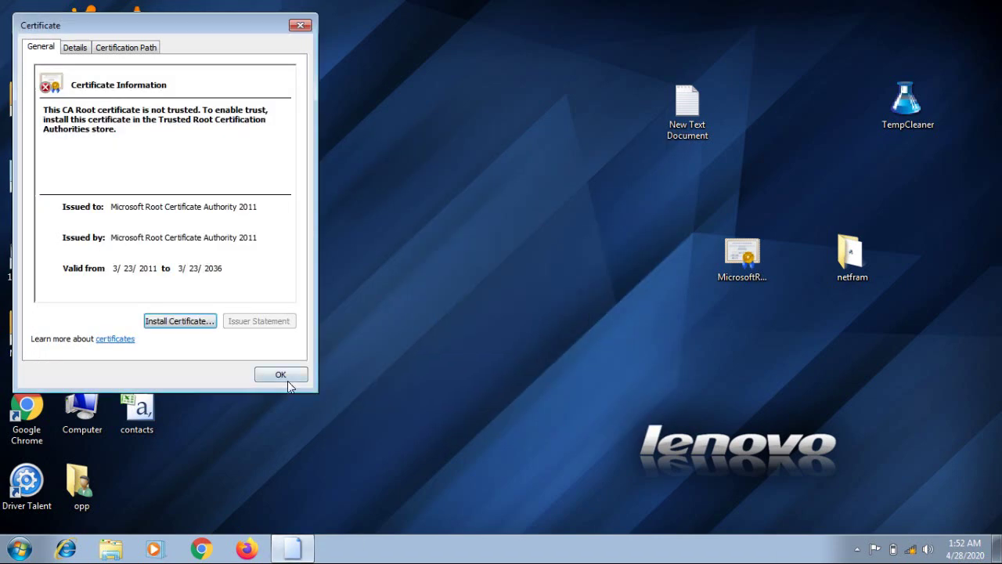
click(284, 375)
right_click(502, 163)
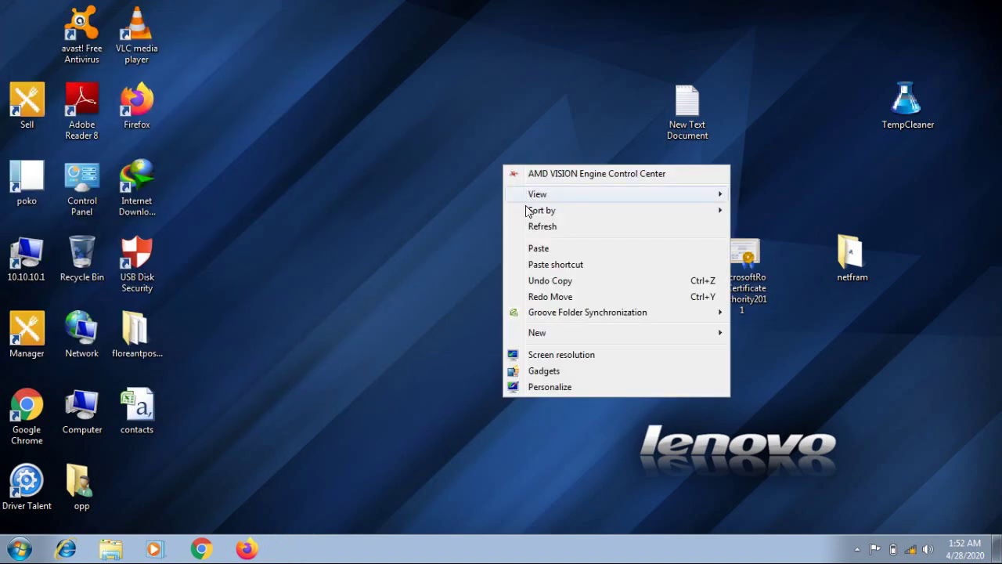
Refresh the desktop, run the NDP462-KB3151800-x86-x64-AllOS-ENU installer from the netfram folder, close the folder and dismiss the low-battery warning
click(529, 227)
double_click(854, 251)
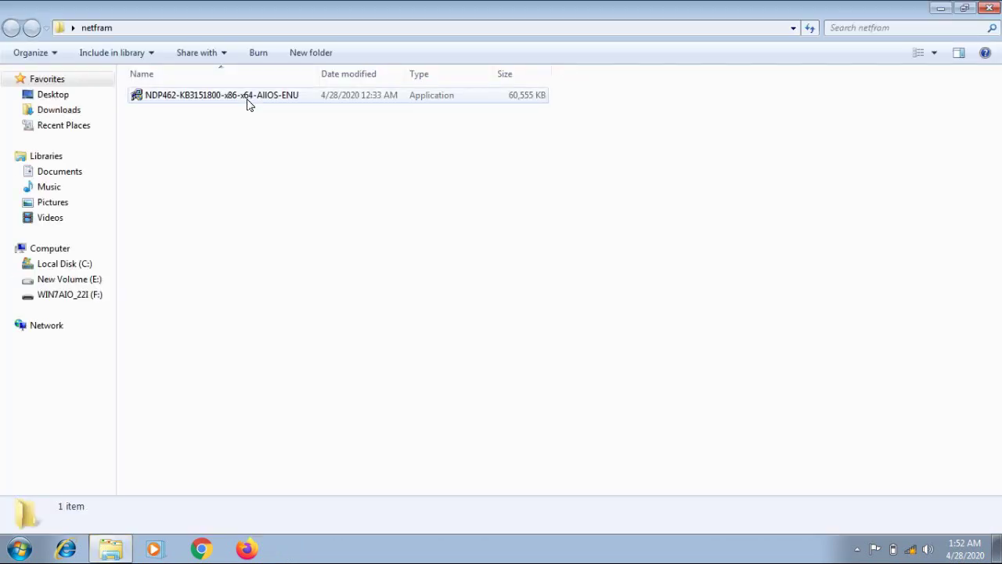
double_click(247, 98)
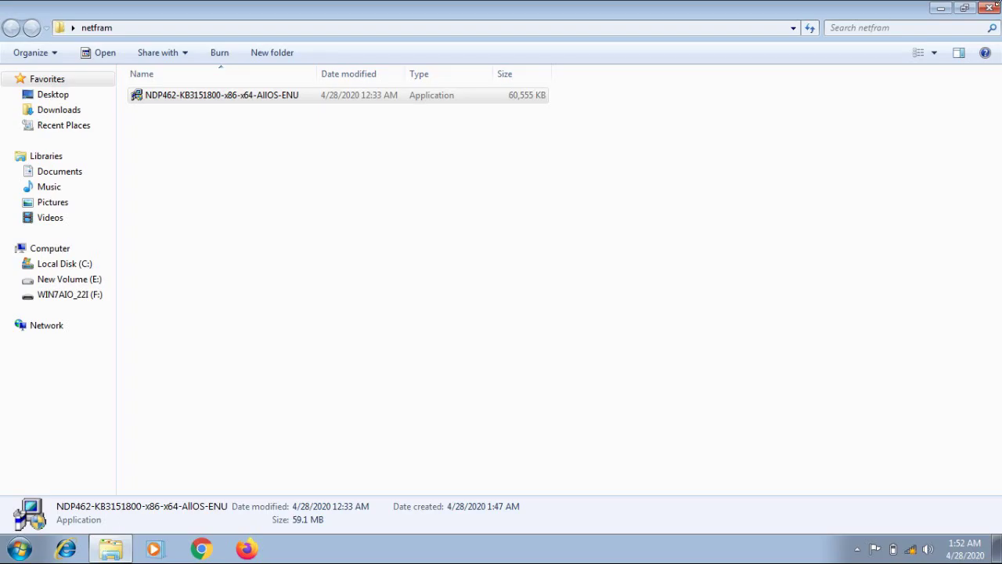
click(995, 11)
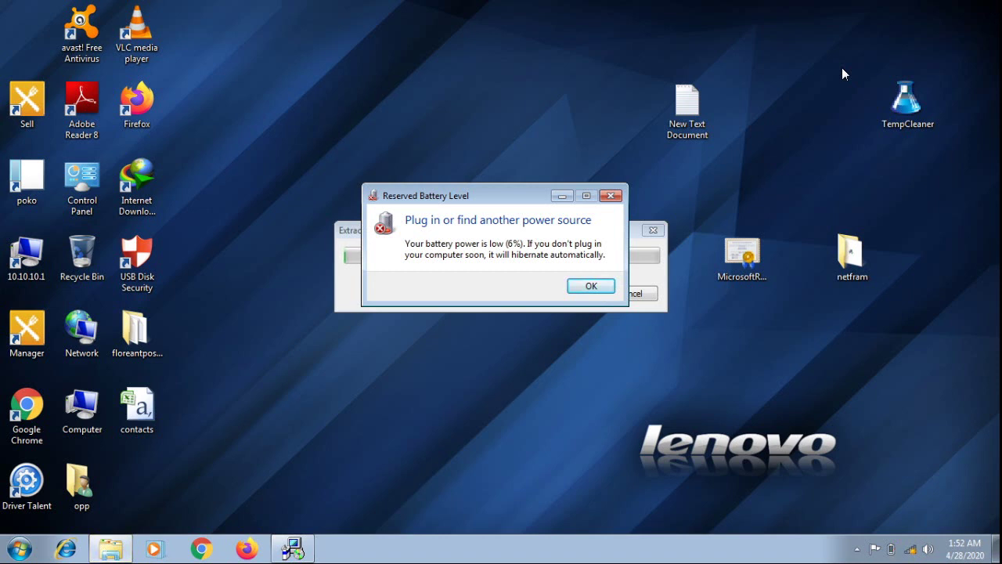
click(601, 287)
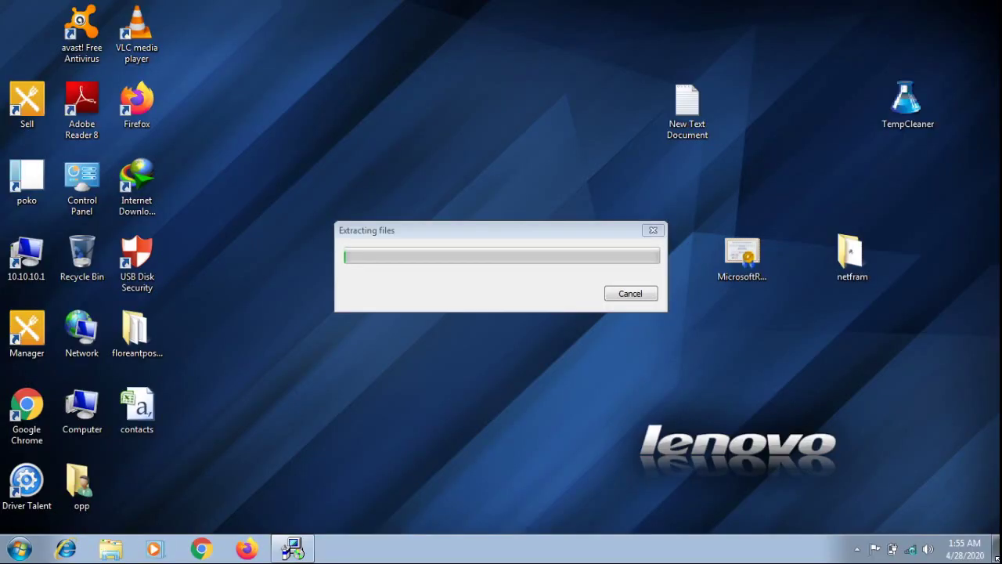
click(857, 550)
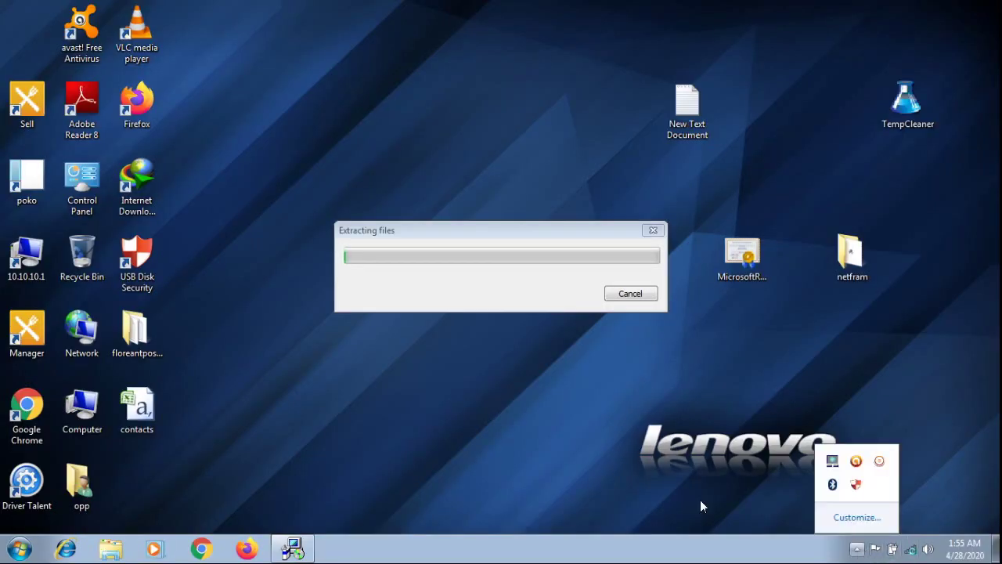
right_click(619, 433)
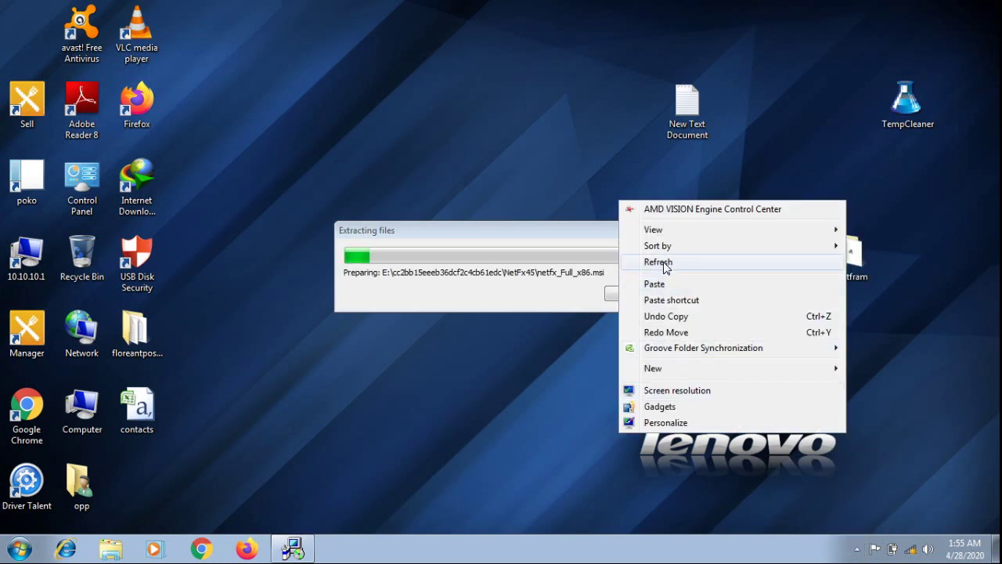
click(665, 263)
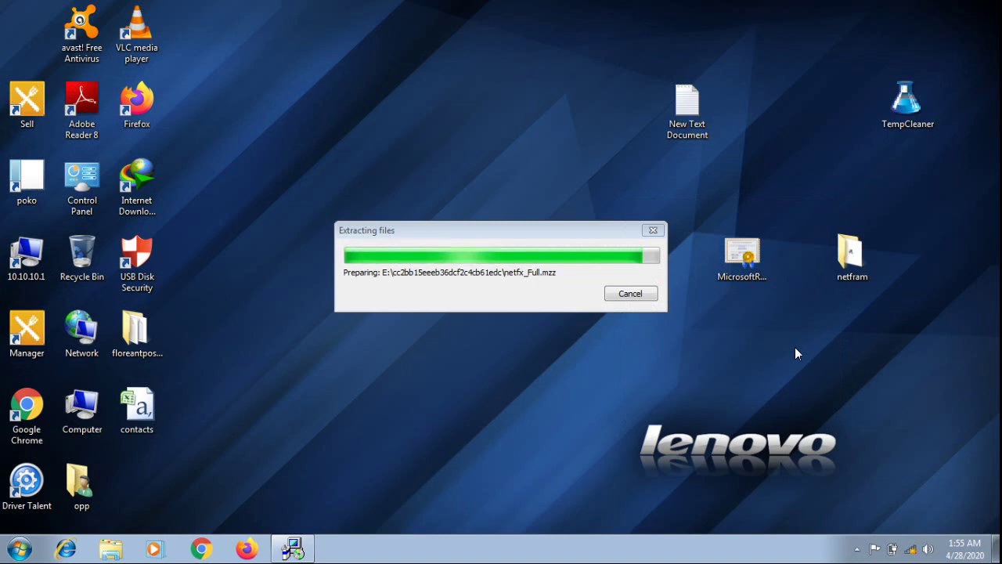
click(857, 549)
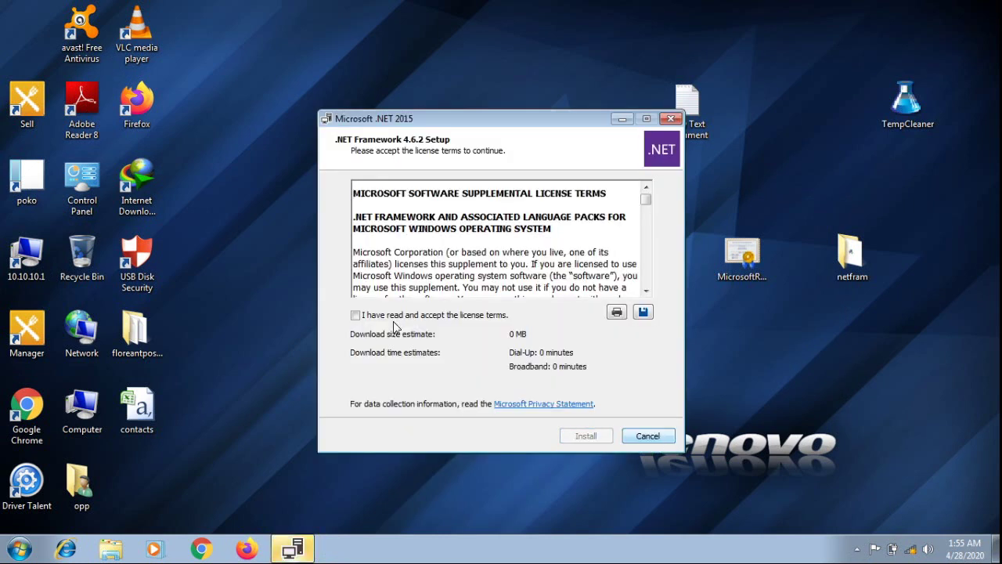
Accept the .NET Framework 4.6.2 license terms and start the installation
click(383, 318)
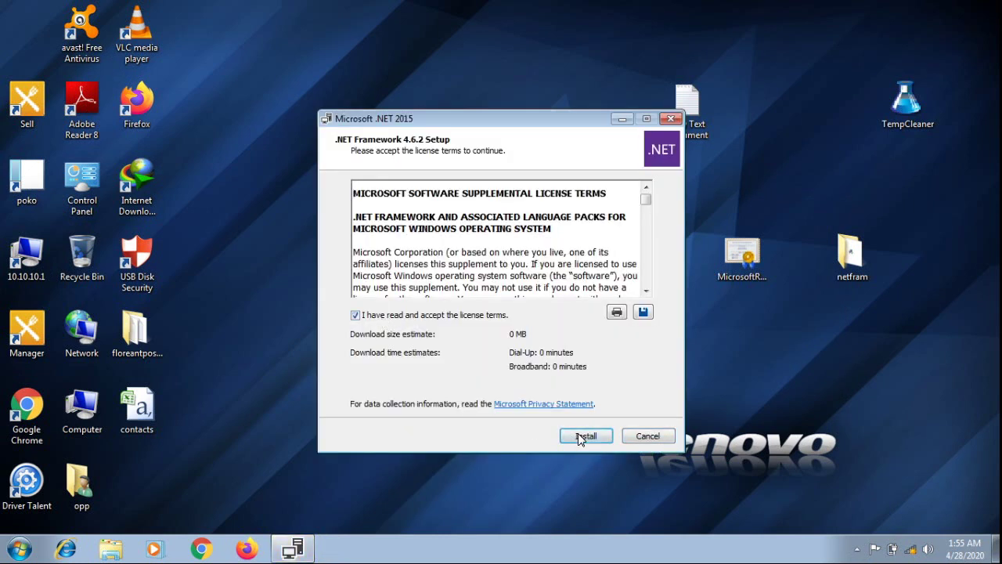
click(580, 439)
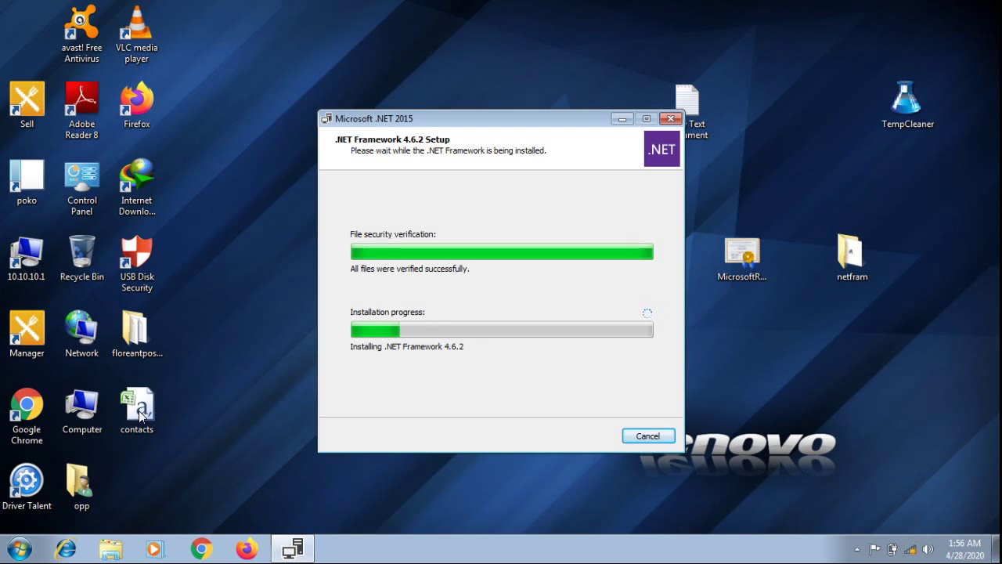
Check the Windows edition and system type in the computer's properties, and close the window again
click(71, 409)
right_click(71, 409)
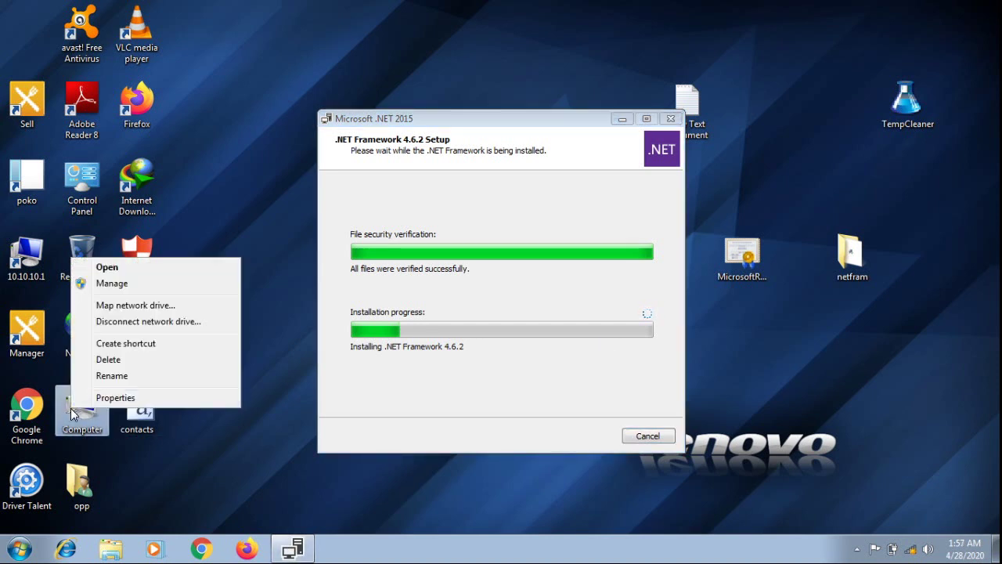
click(117, 396)
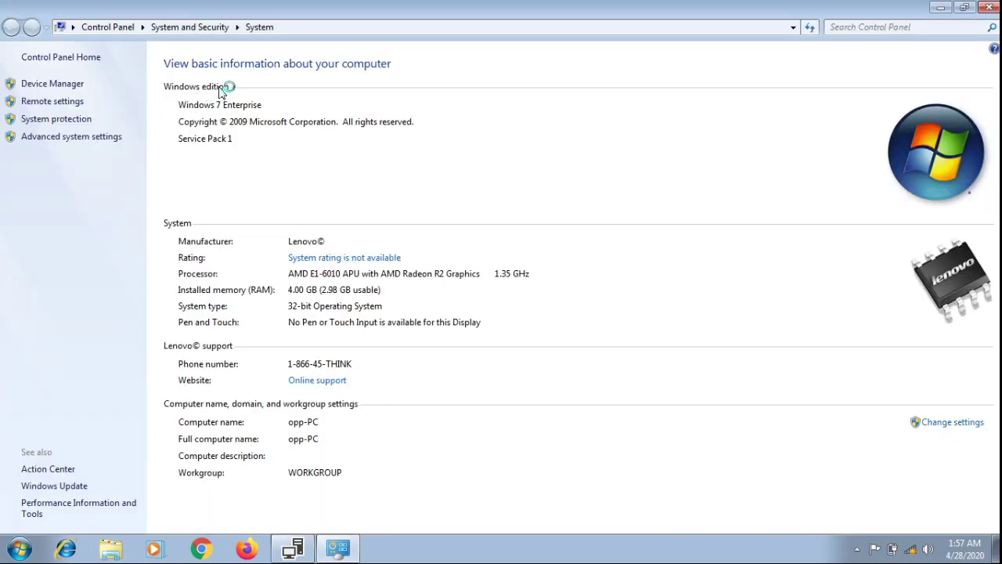
click(991, 8)
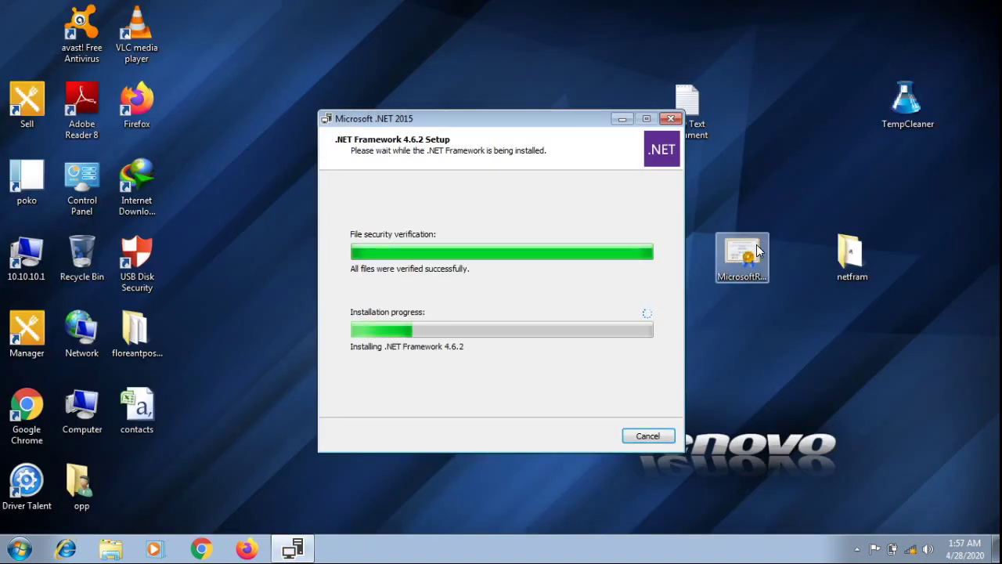
Move TempCleaner and the Microsoft root certificate file from the desktop into the netfram folder
click(891, 118)
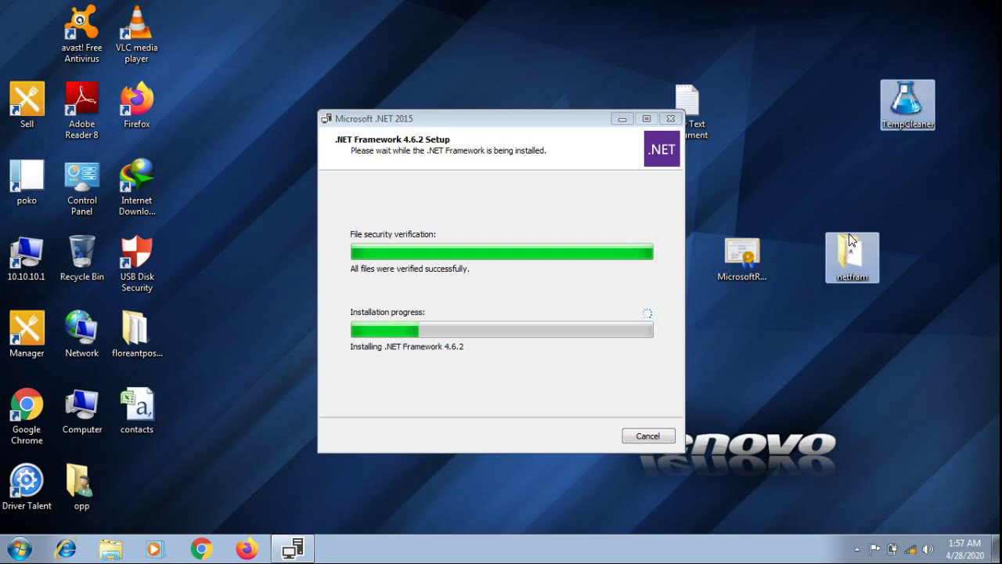
drag(743, 264, 860, 268)
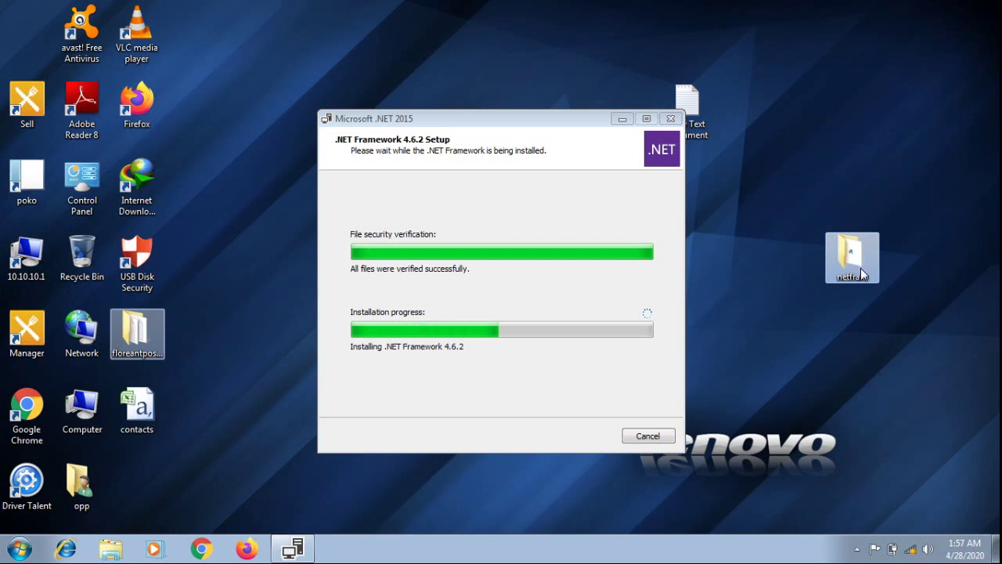
Compress the netfram folder into netfram.rar, minimize the archiving progress, and place the archive just below the folder on the desktop
right_click(860, 273)
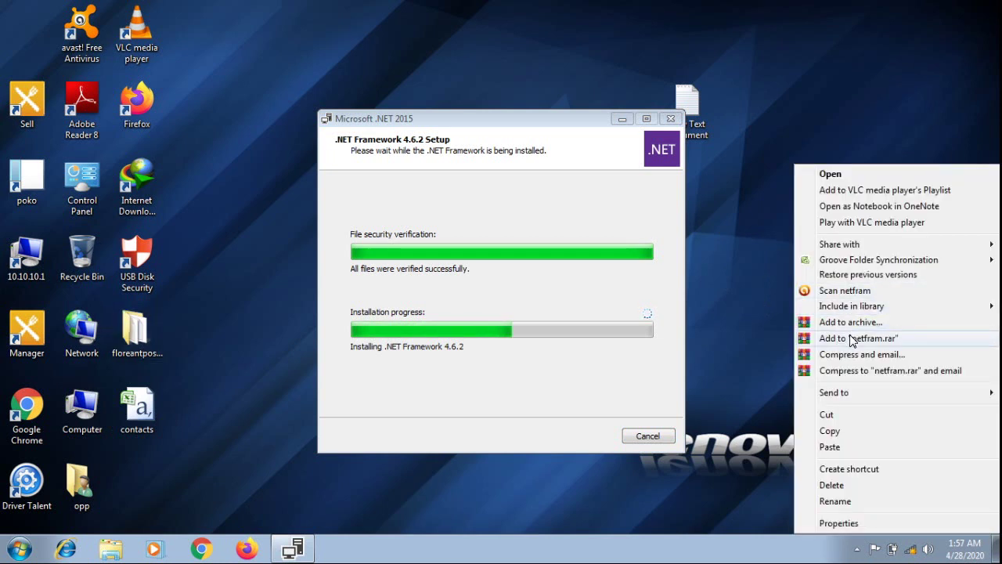
click(847, 337)
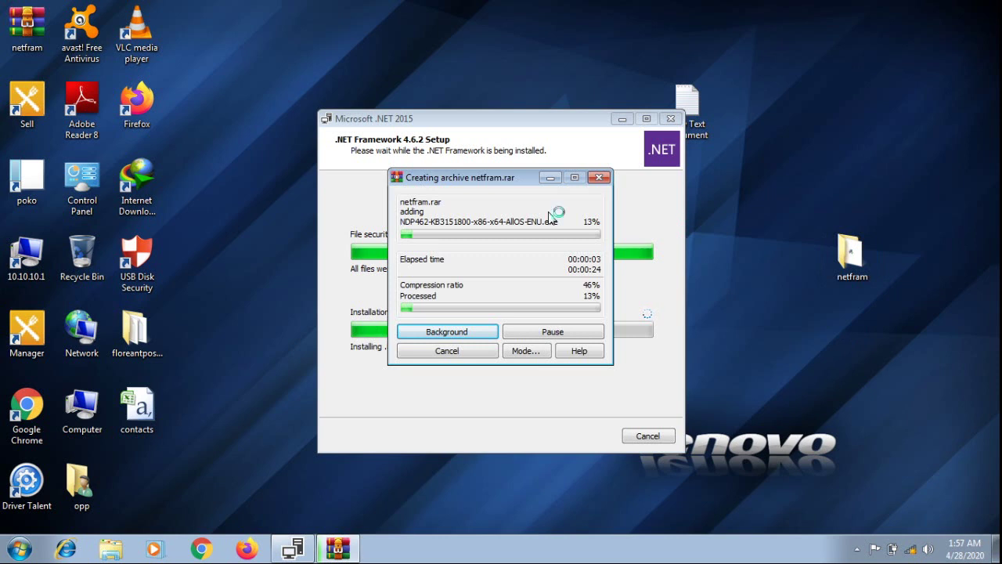
click(551, 178)
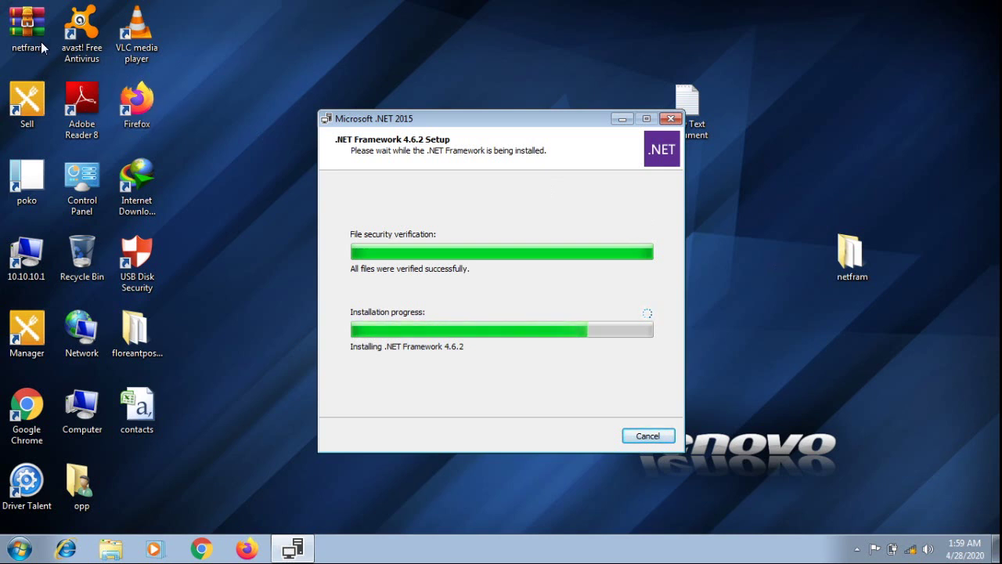
drag(29, 34, 881, 335)
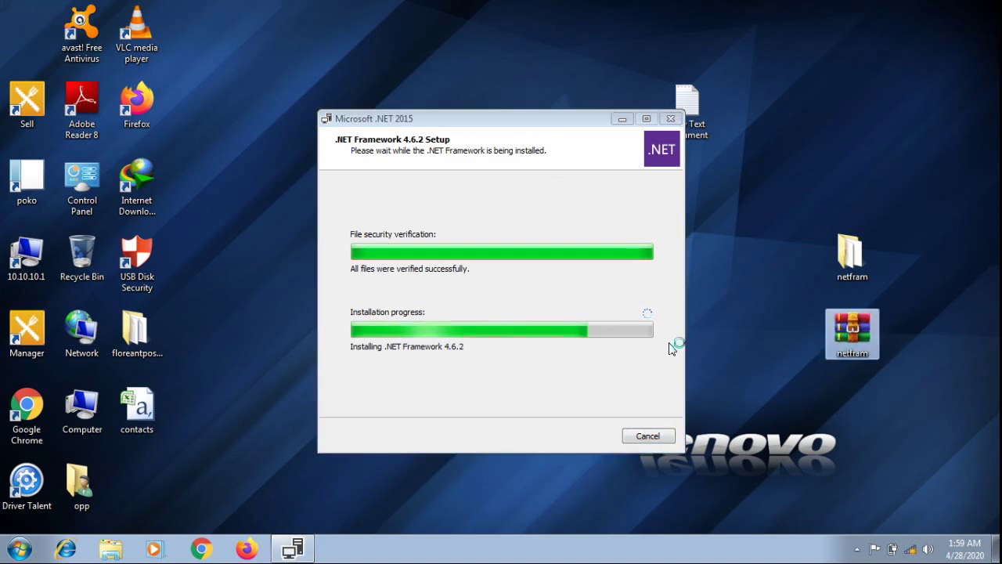
Open netfram.rar to check the files inside its netfram folder, close the archive and refresh the desktop
click(807, 346)
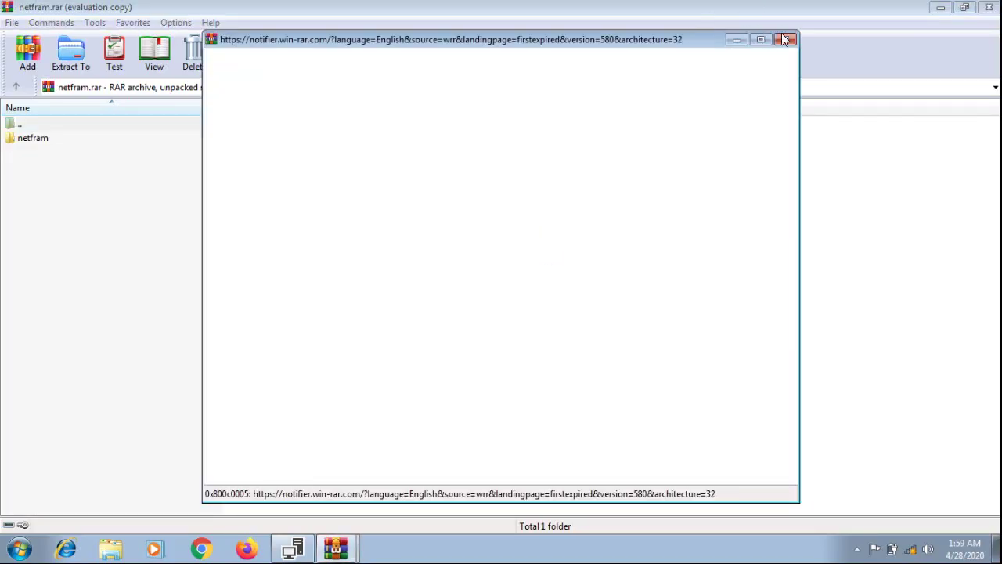
click(787, 40)
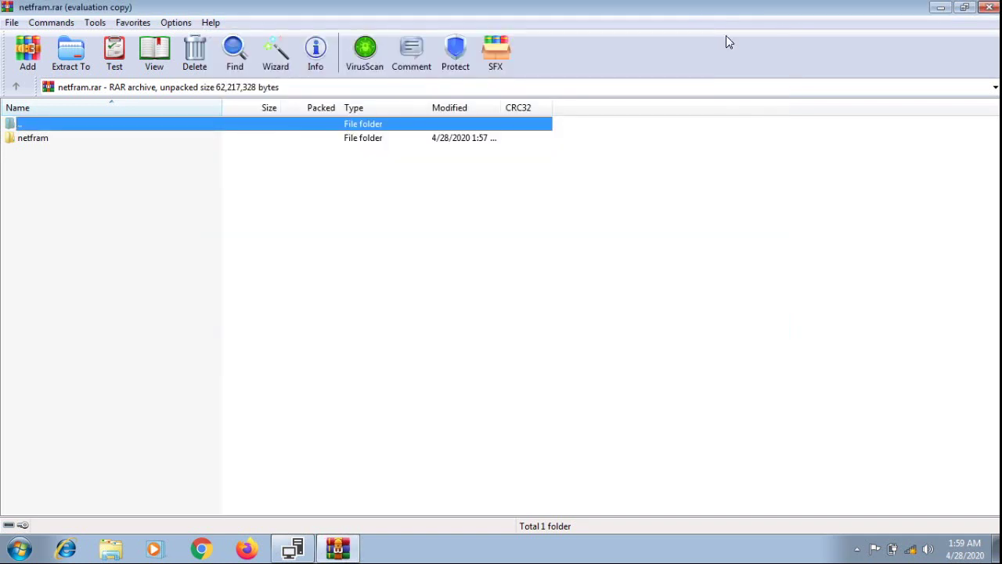
double_click(23, 138)
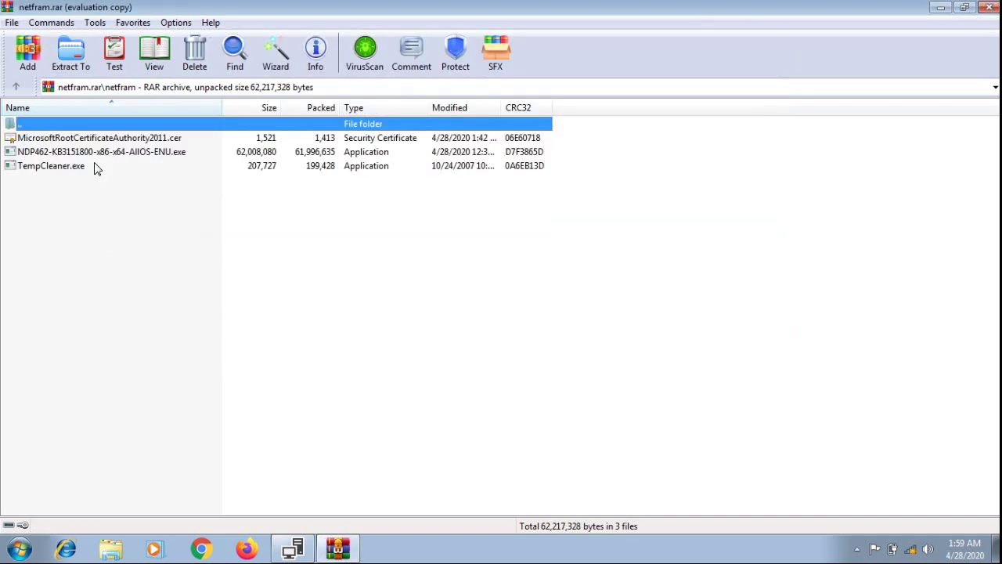
click(985, 8)
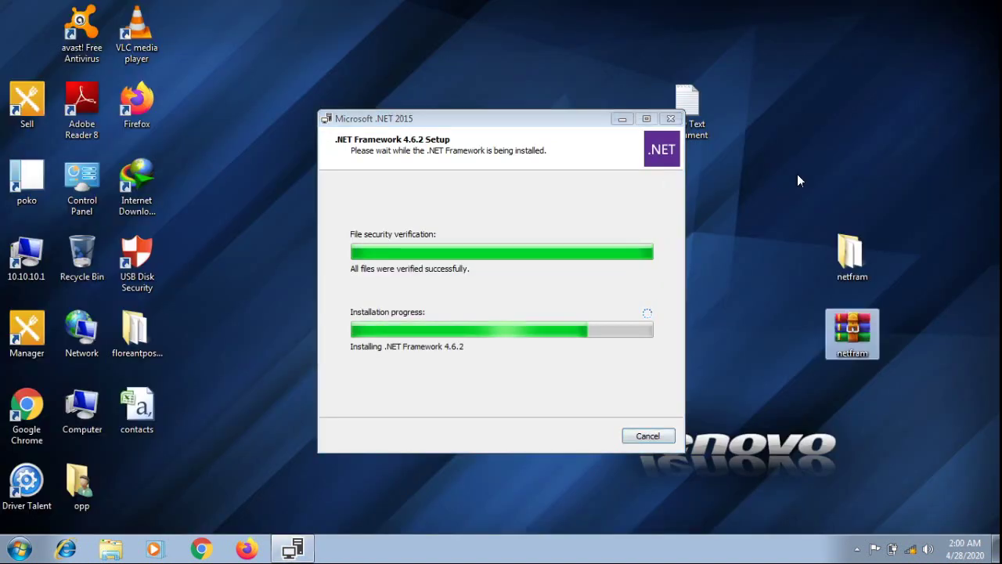
right_click(797, 176)
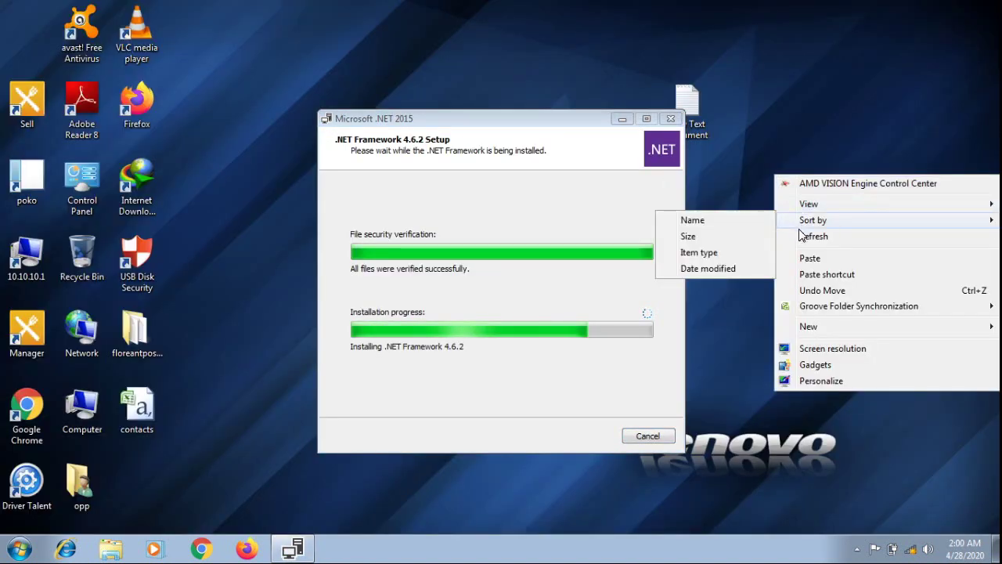
click(802, 236)
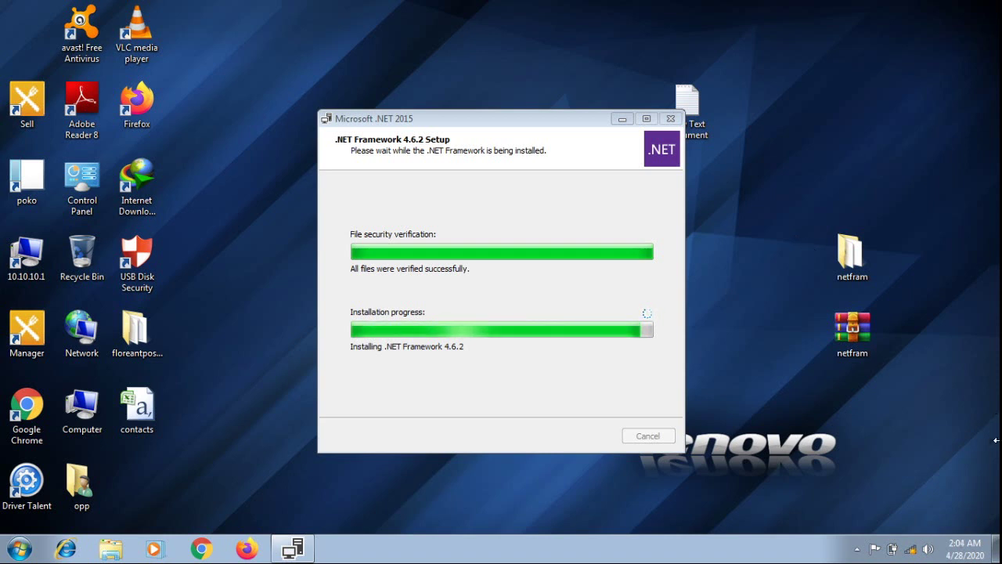
Refresh the available wireless networks and try to connect to the lenovo network, closing the connection dialog
click(912, 548)
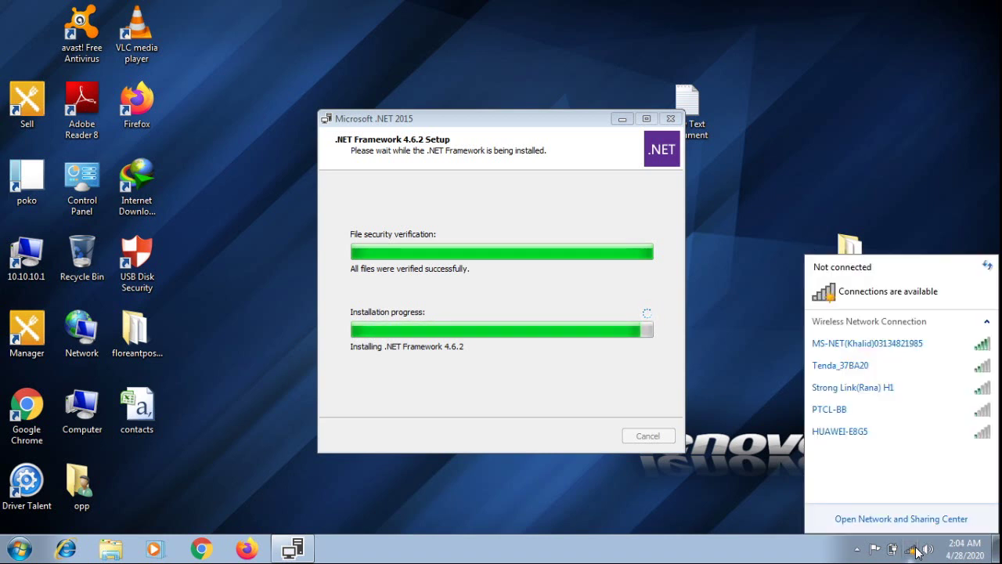
click(987, 265)
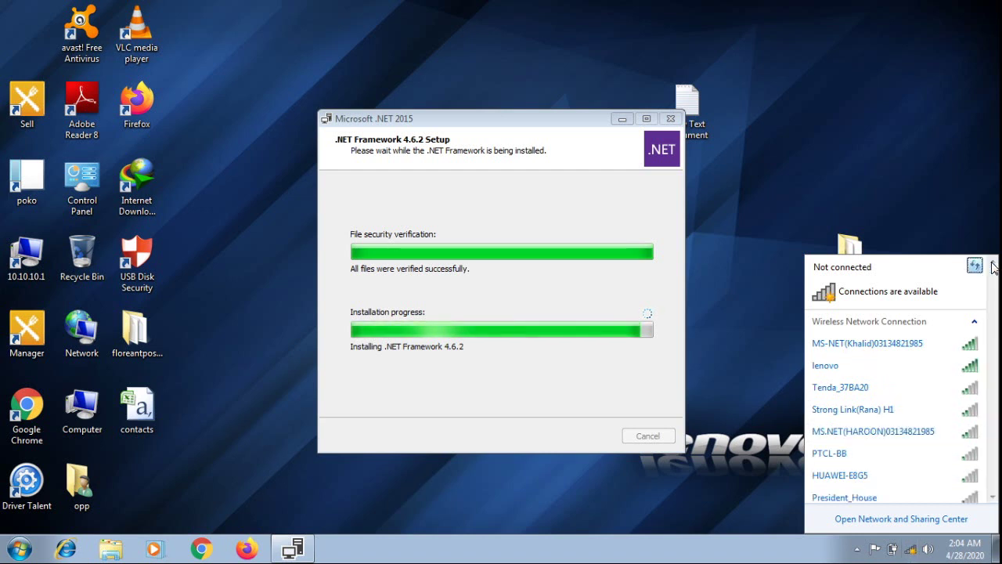
double_click(947, 361)
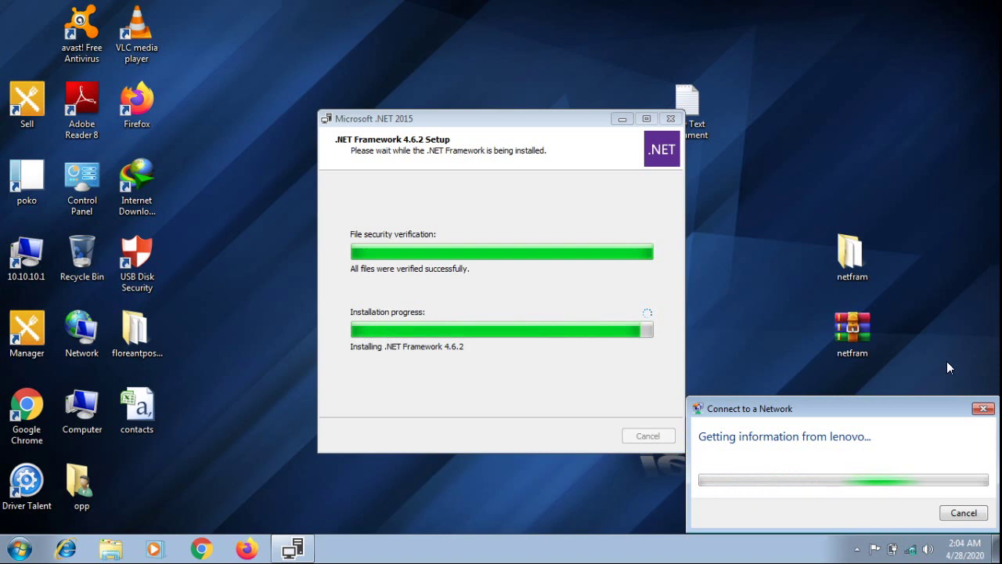
click(978, 409)
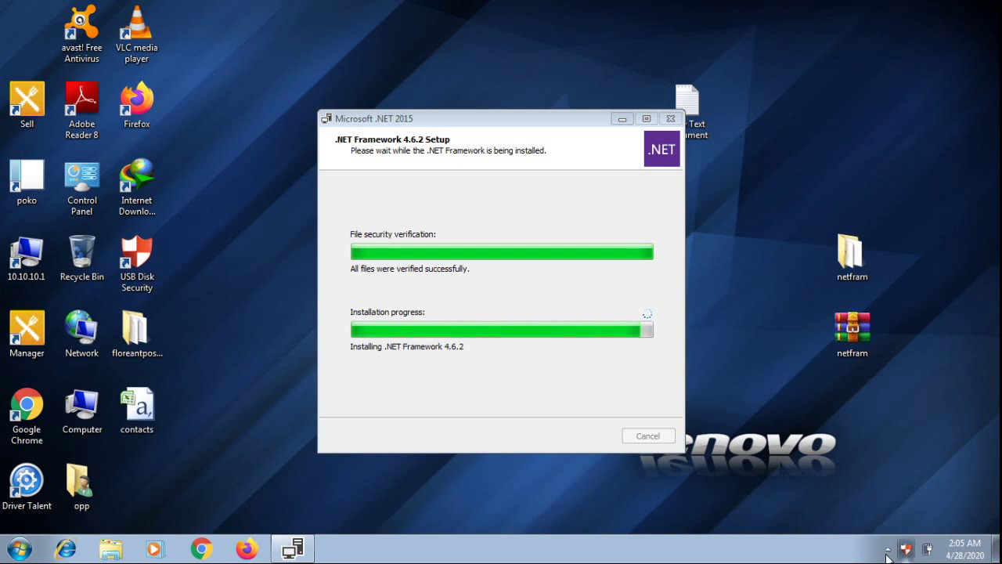
click(896, 553)
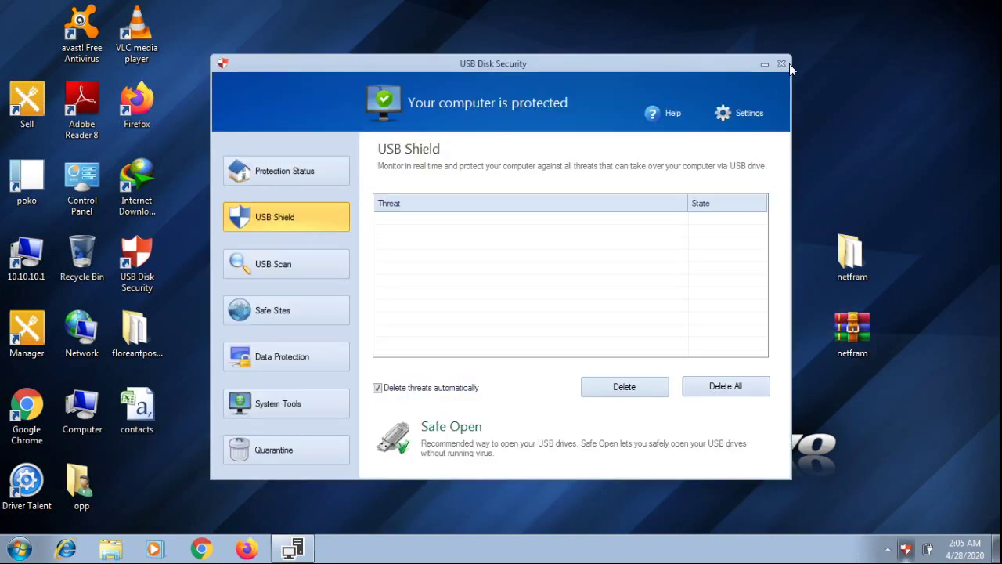
click(785, 63)
click(909, 548)
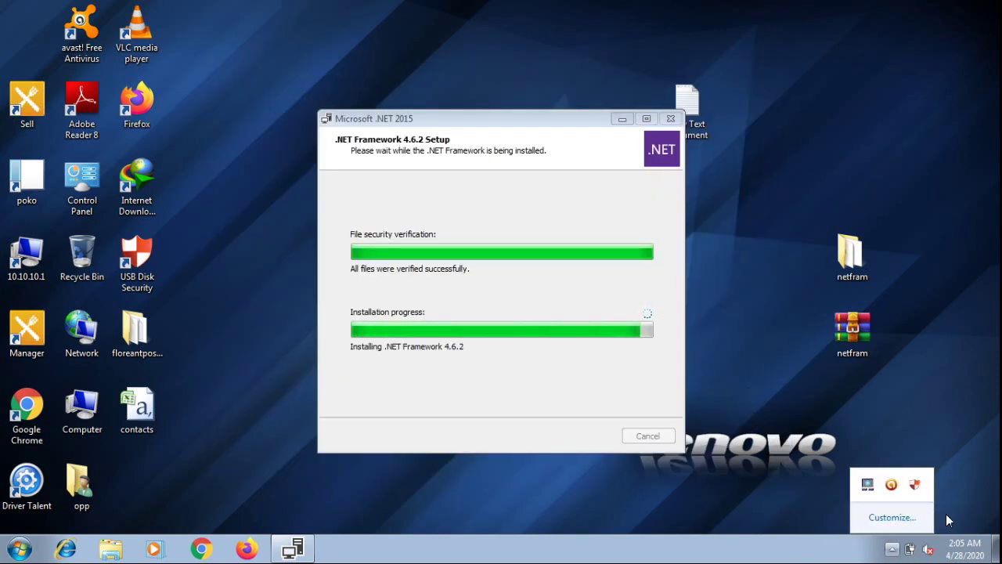
click(876, 549)
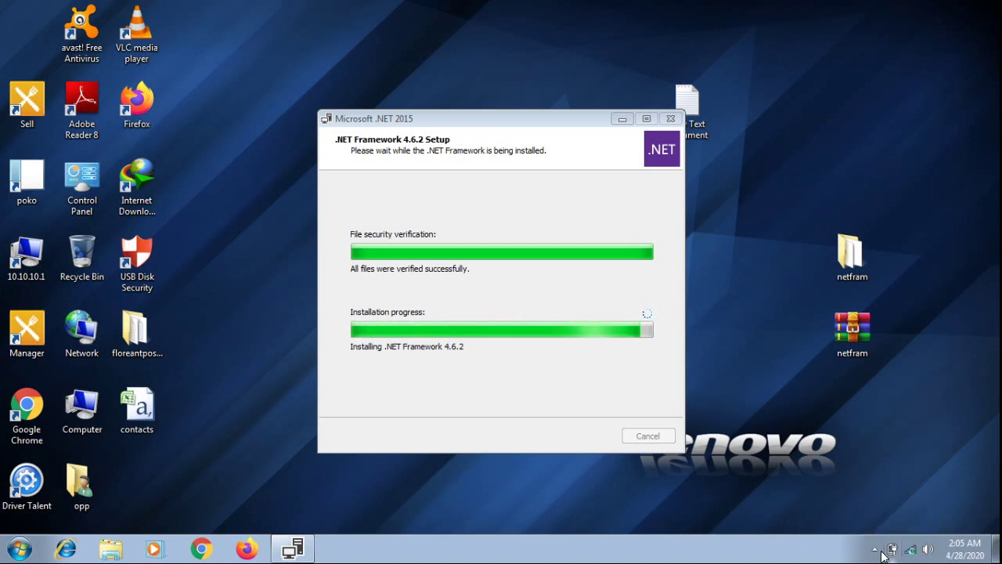
click(878, 549)
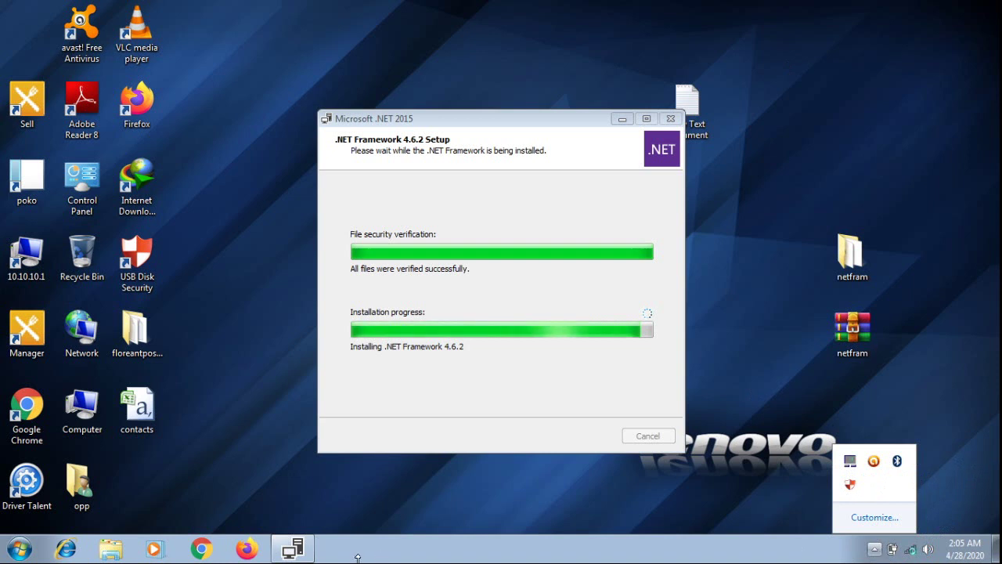
Find the ZD Soft group among all installed programs and start Screen Recorder from it
click(17, 544)
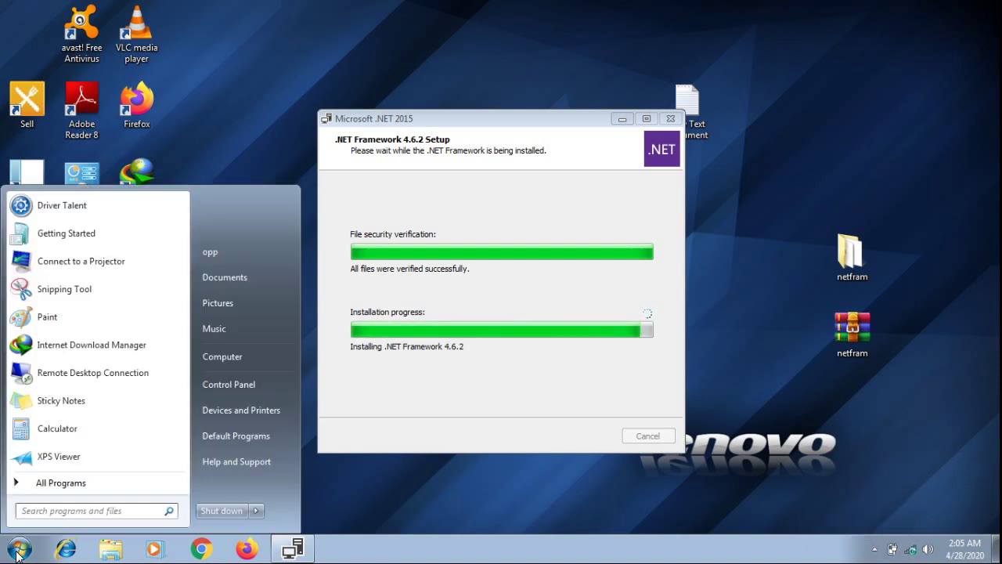
click(82, 489)
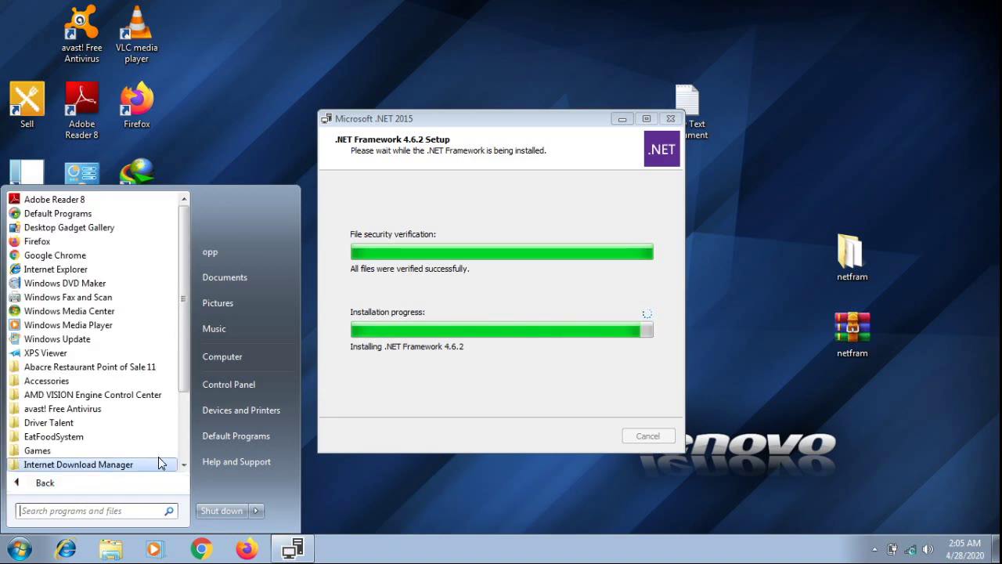
scroll(185, 458, down, 3)
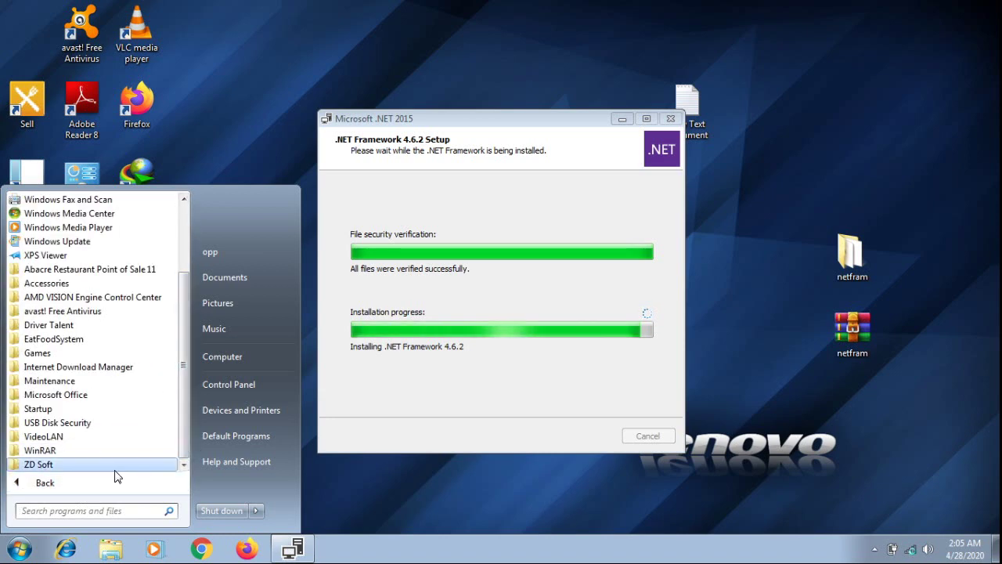
click(117, 465)
click(115, 470)
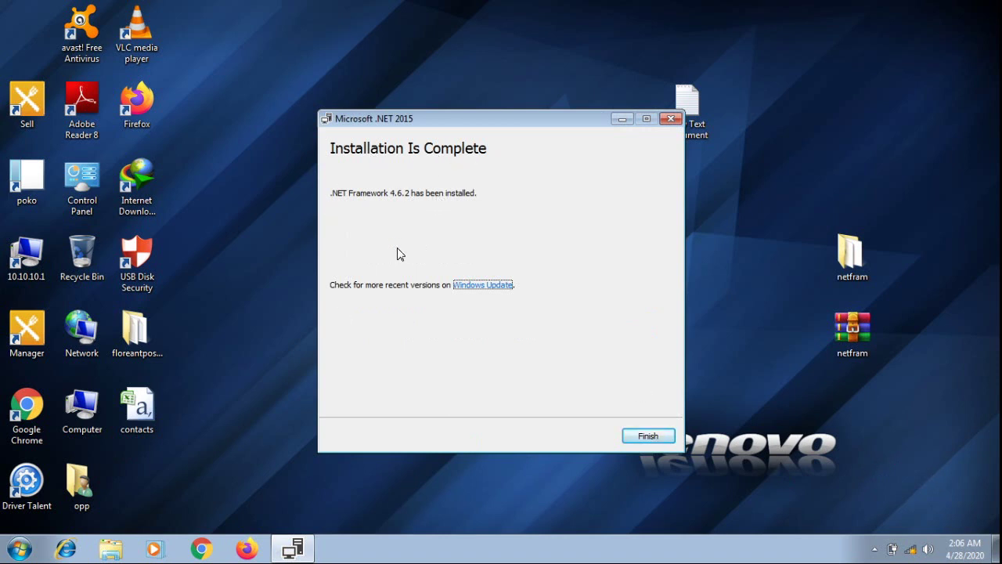
Finish the .NET Framework 4.6.2 setup and bring up the power options for restarting the computer
click(649, 437)
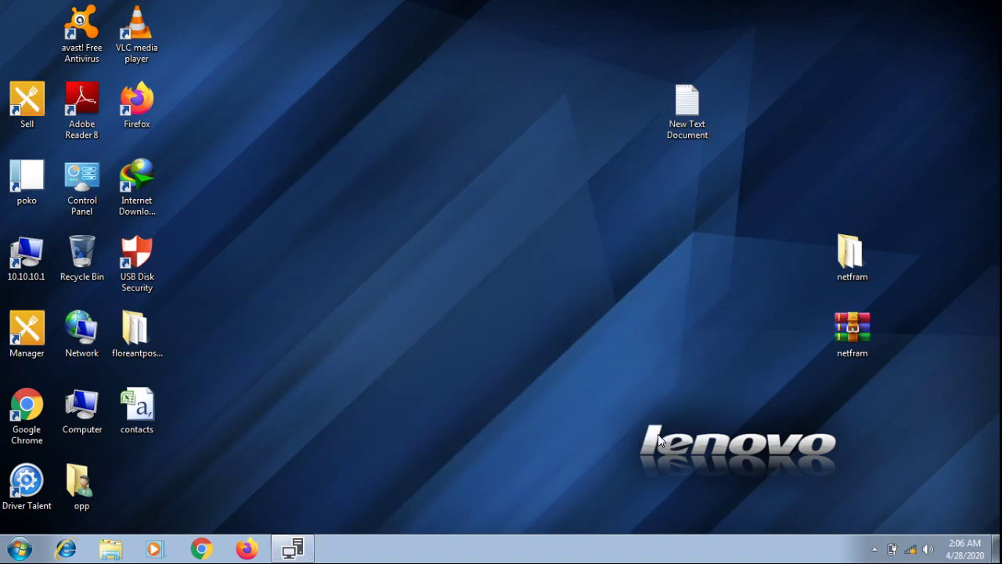
click(19, 548)
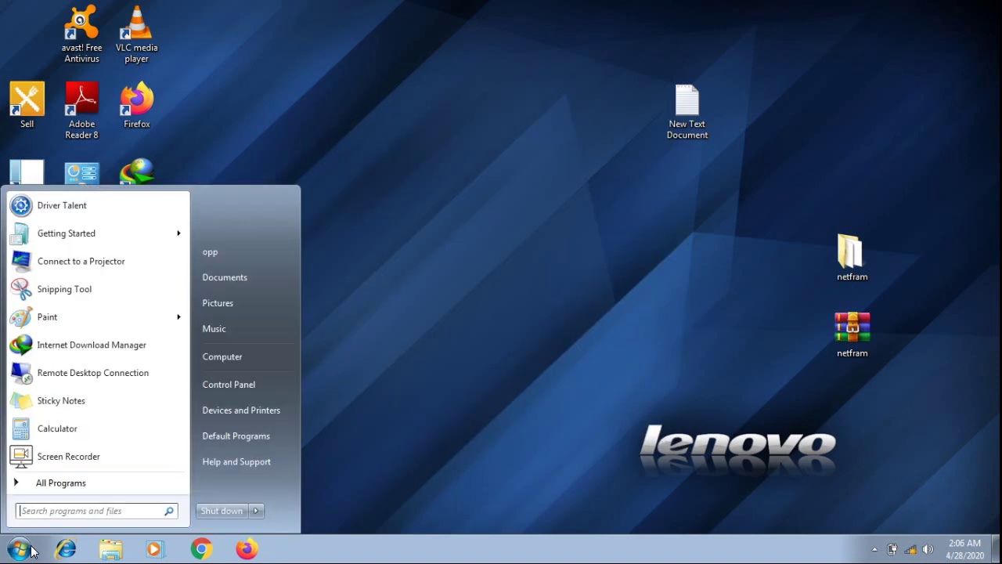
click(256, 511)
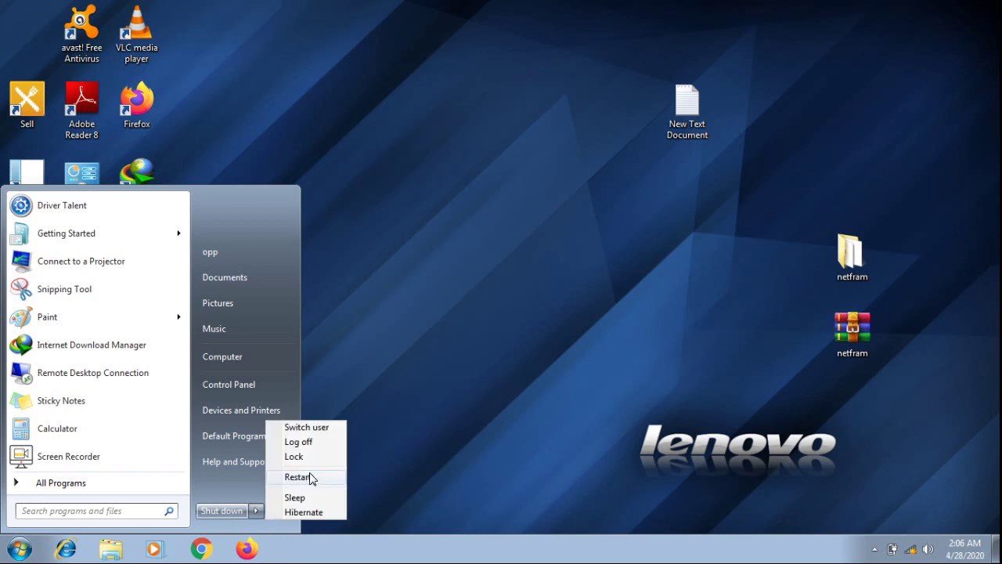